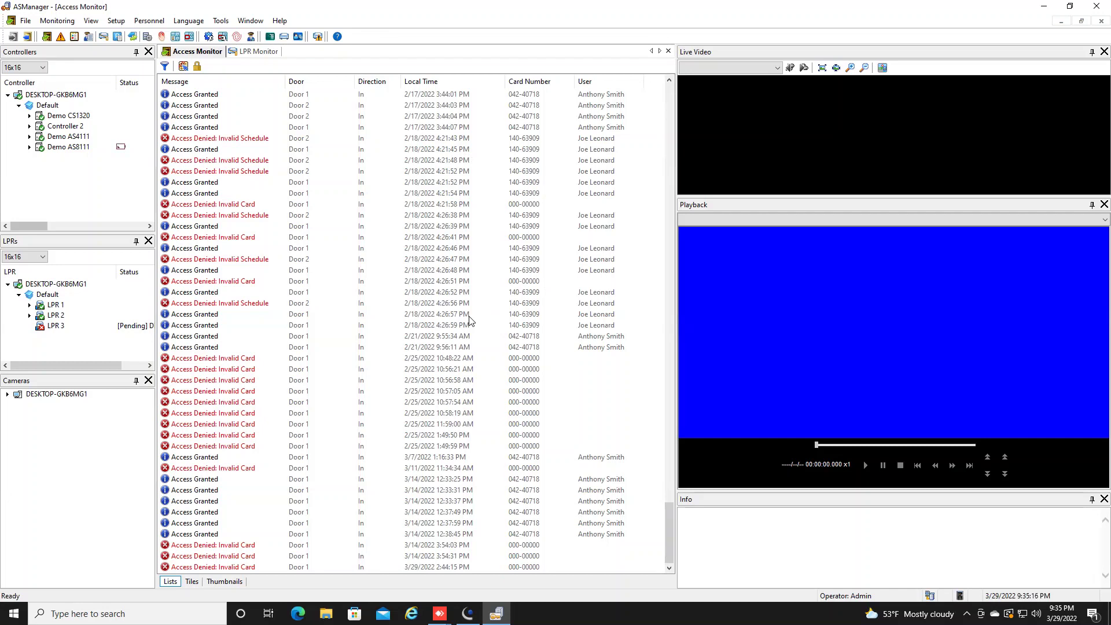
# Open the Web Server settings and select the HTTP port value for review
pyautogui.click(220, 23)
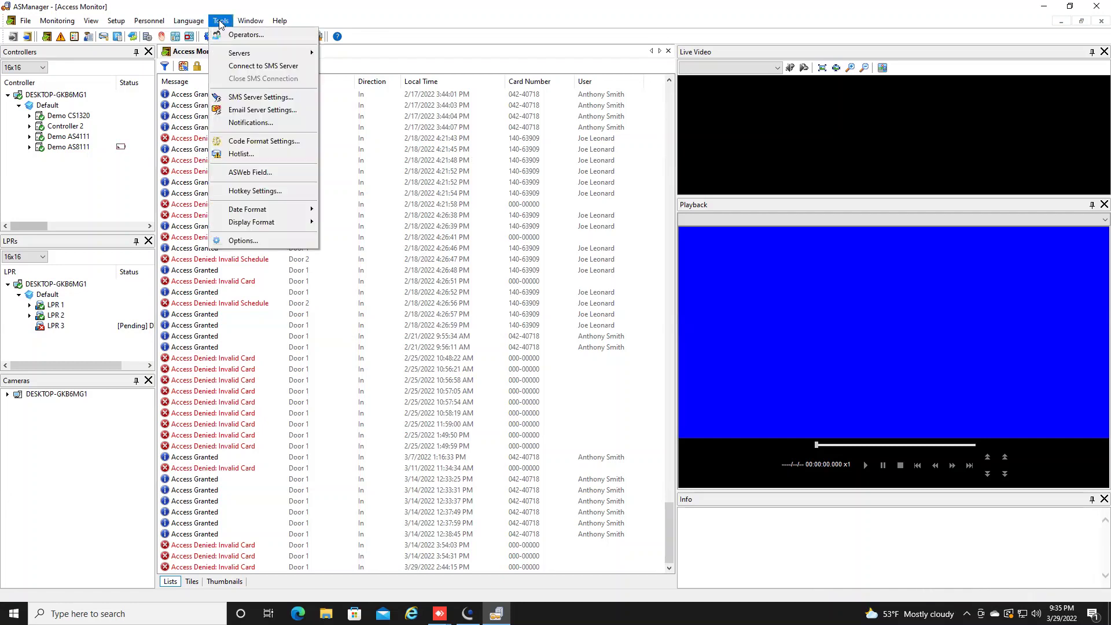
pyautogui.moveTo(246, 53)
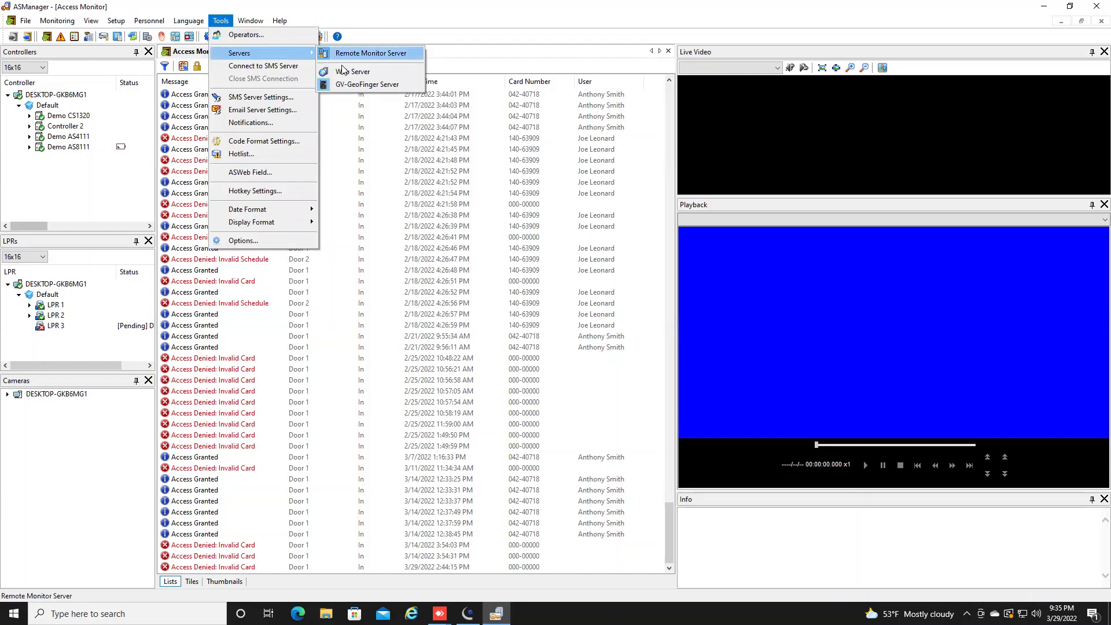
pyautogui.click(372, 73)
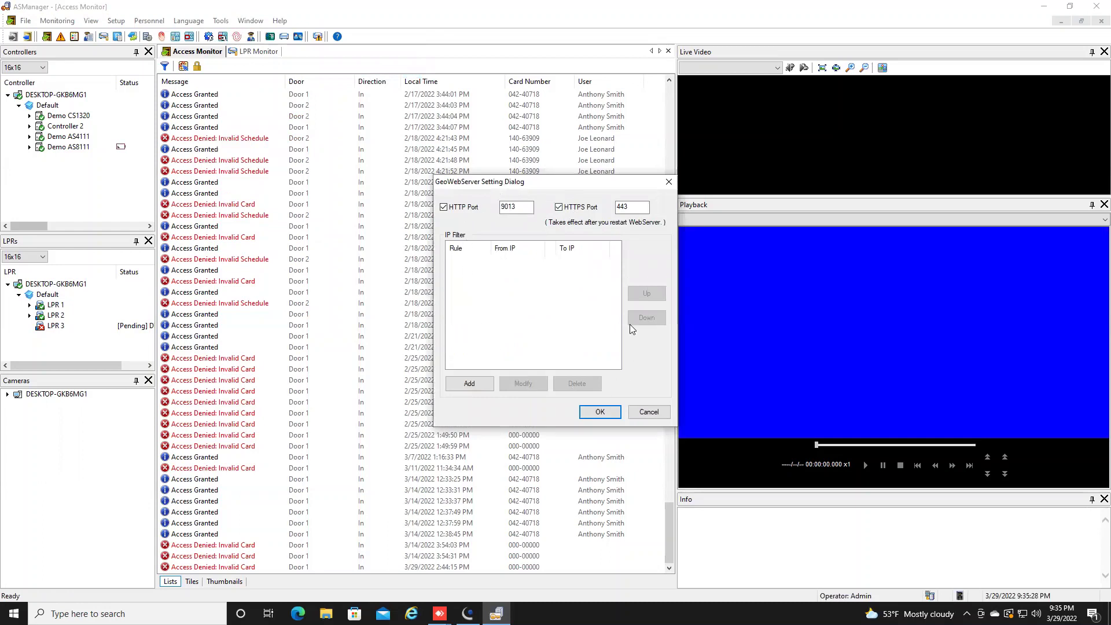
pyautogui.doubleClick(518, 207)
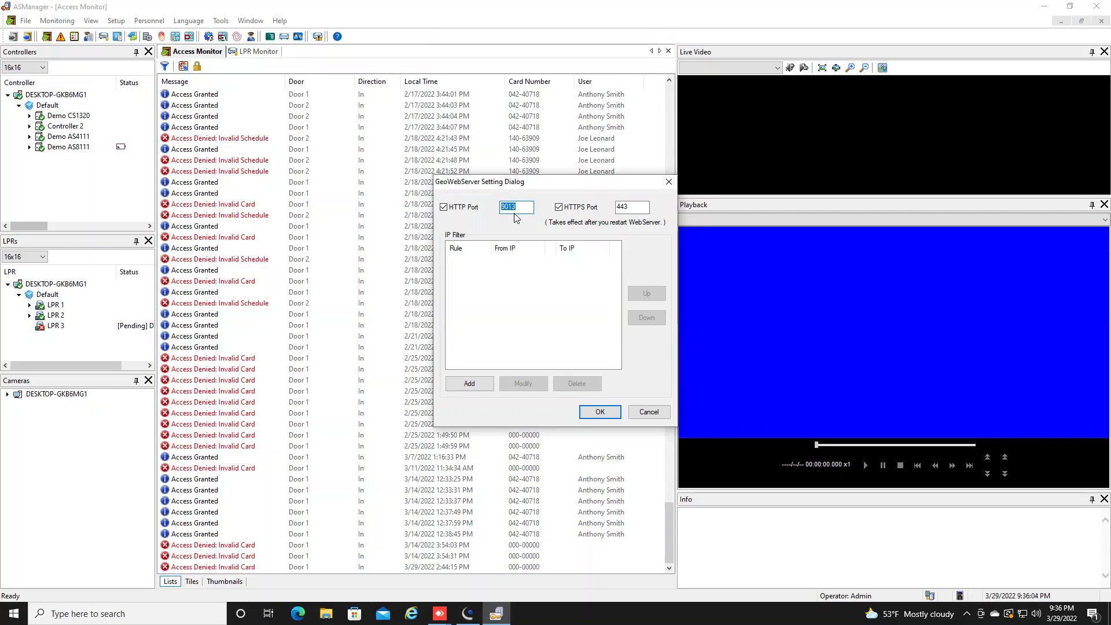
pyautogui.click(478, 382)
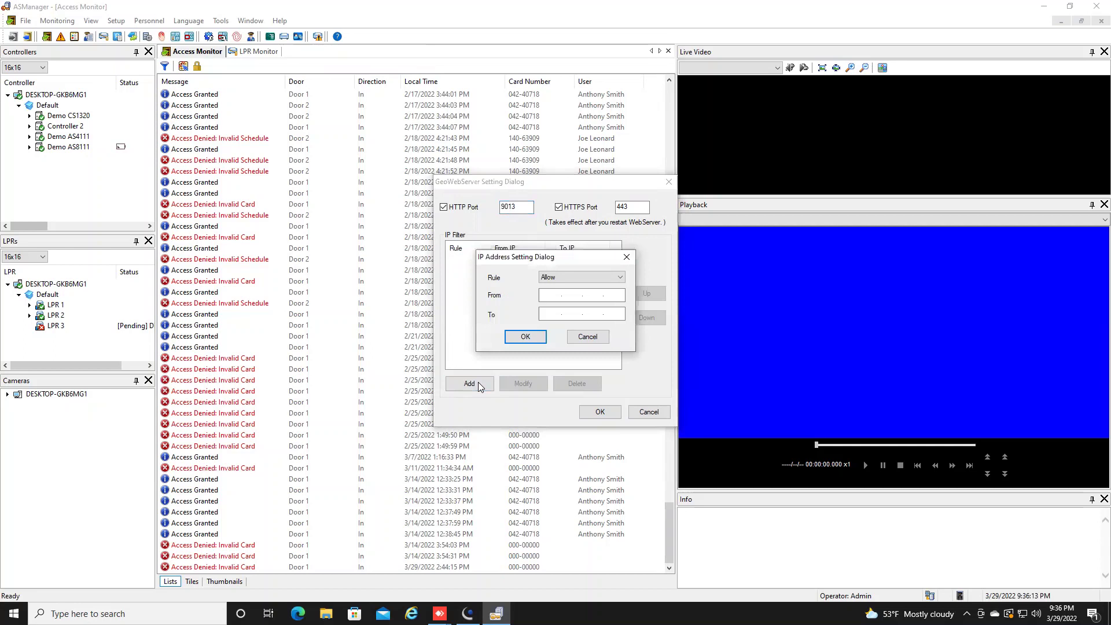
pyautogui.click(556, 279)
pyautogui.click(557, 287)
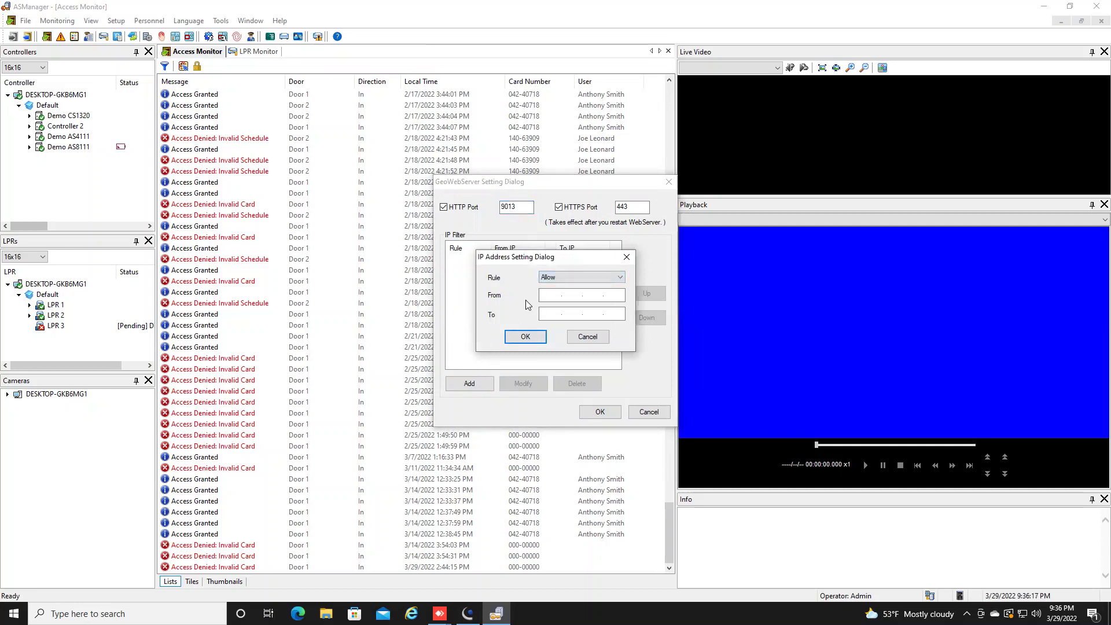
pyautogui.click(587, 337)
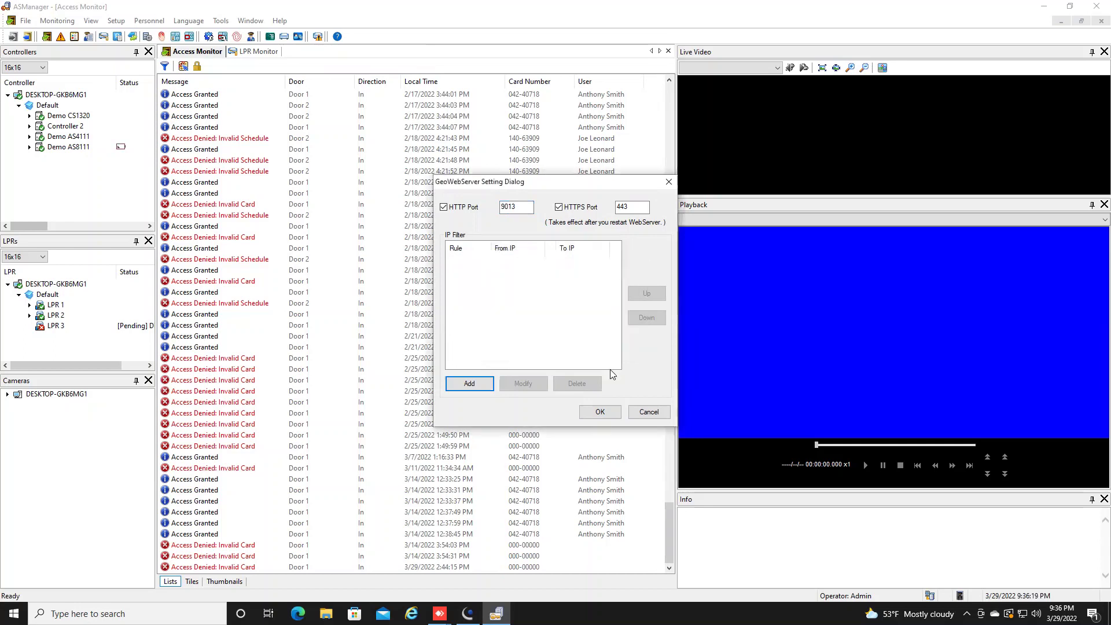
pyautogui.click(600, 413)
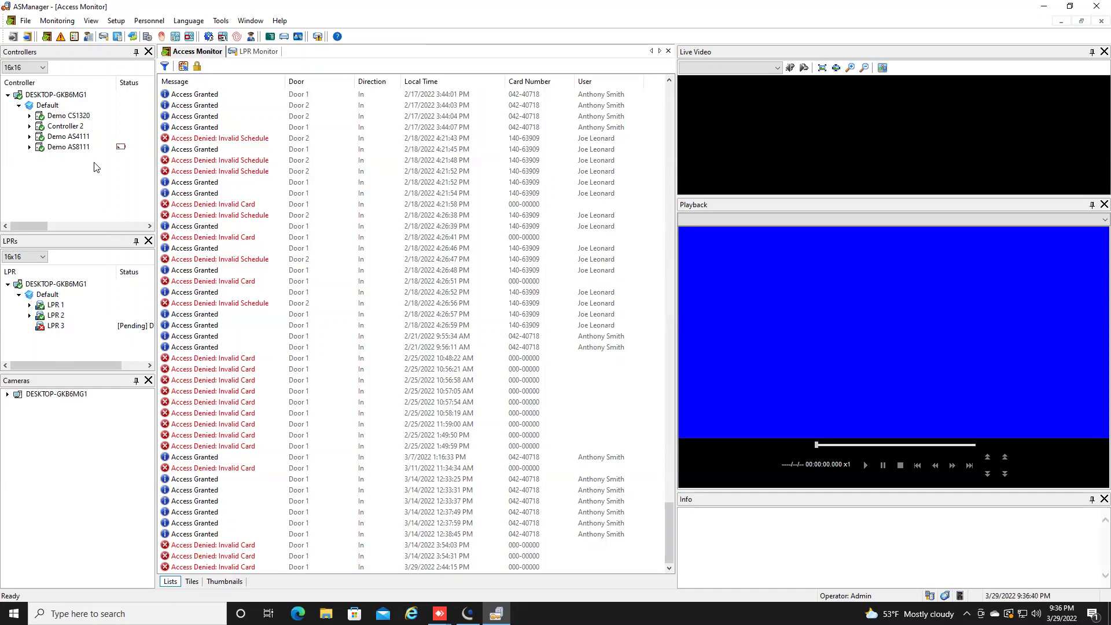
pyautogui.rightClick(65, 100)
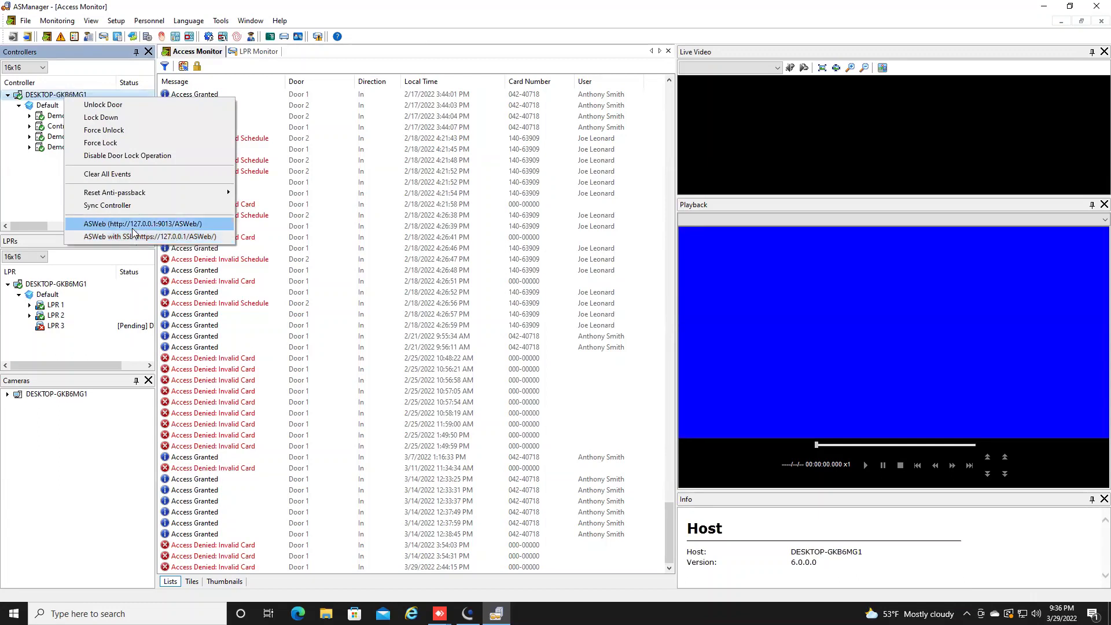
pyautogui.click(161, 226)
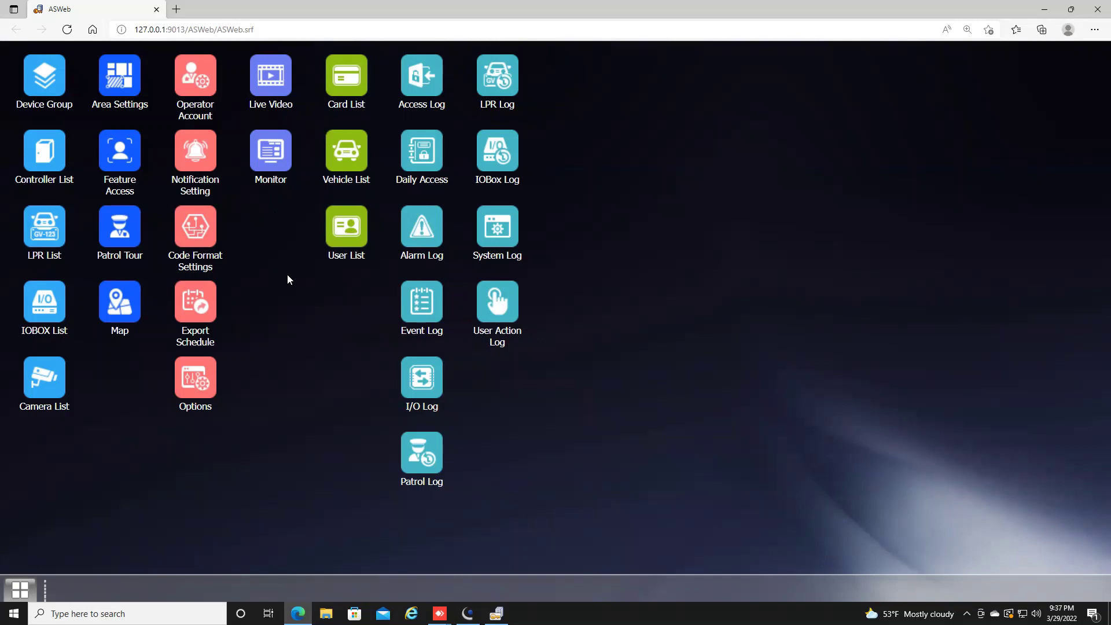
pyautogui.click(224, 30)
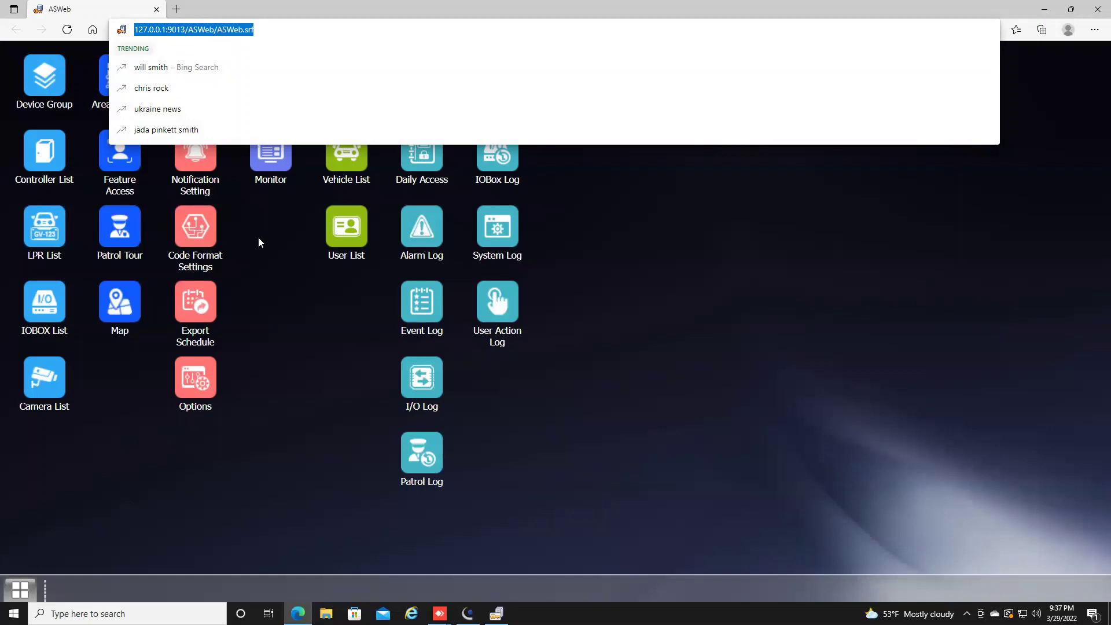
pyautogui.click(268, 292)
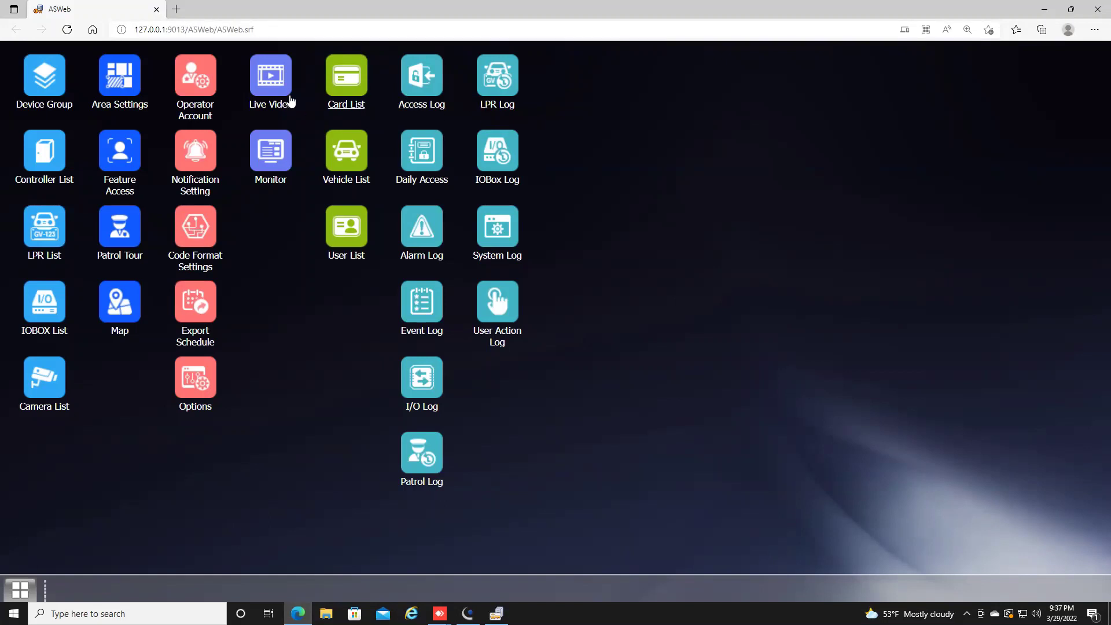
# View the live video for Door 1 of Demo CS1320, and close the Live Video window
pyautogui.click(268, 92)
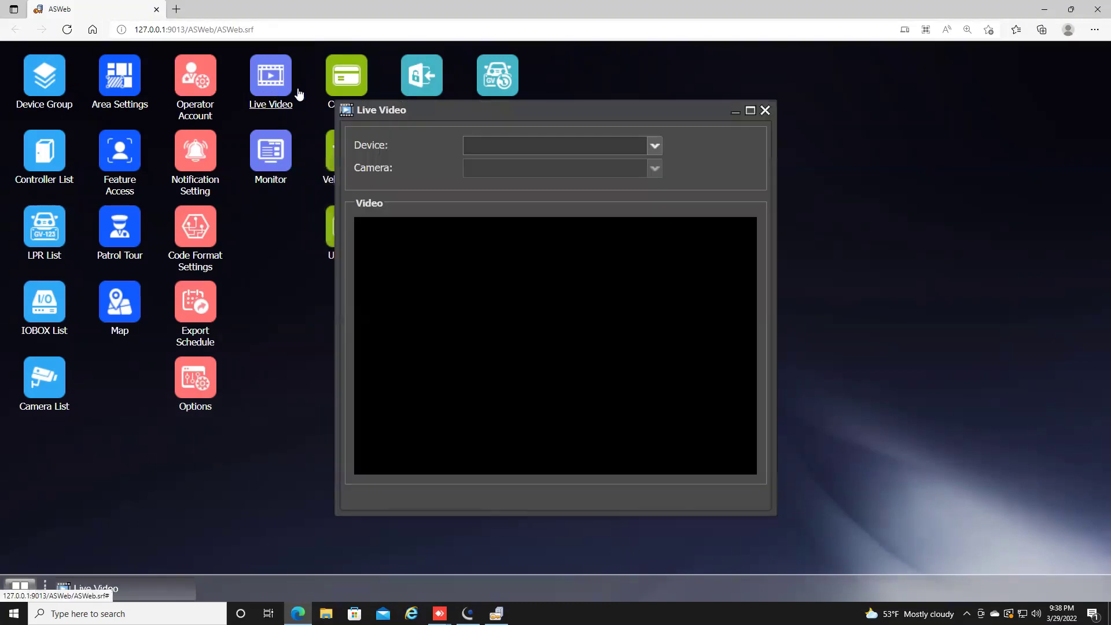
pyautogui.click(655, 148)
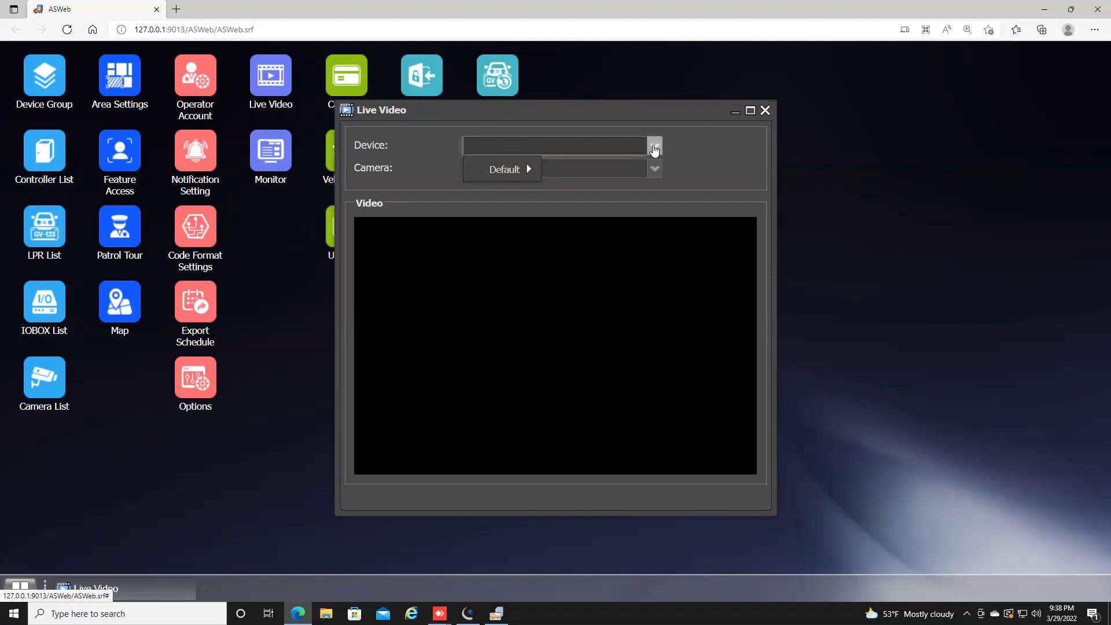
pyautogui.moveTo(531, 169)
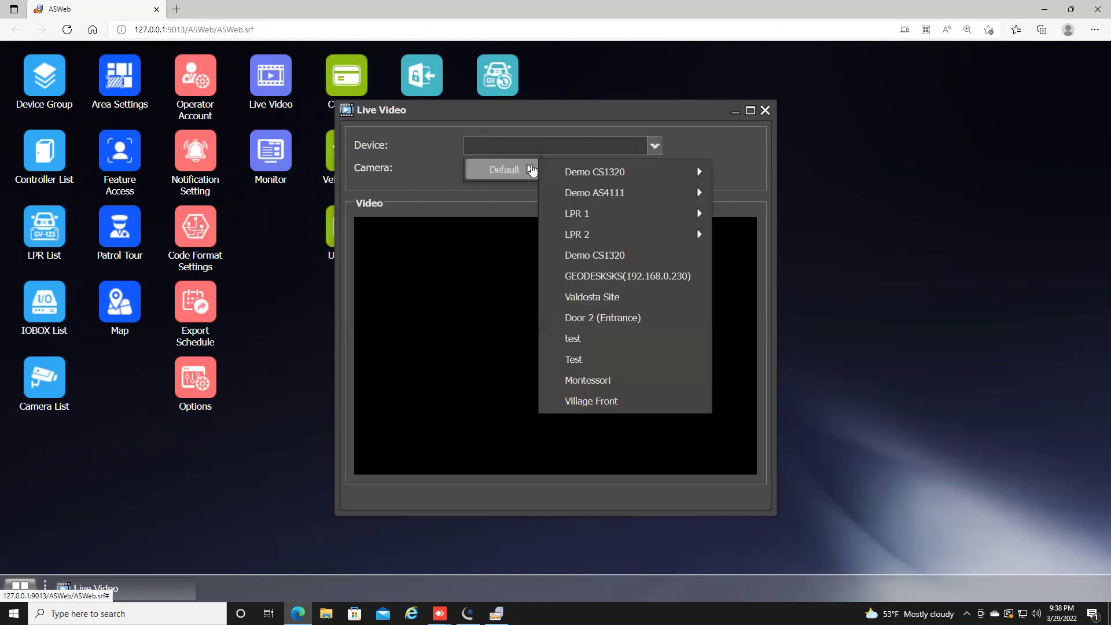
pyautogui.moveTo(598, 172)
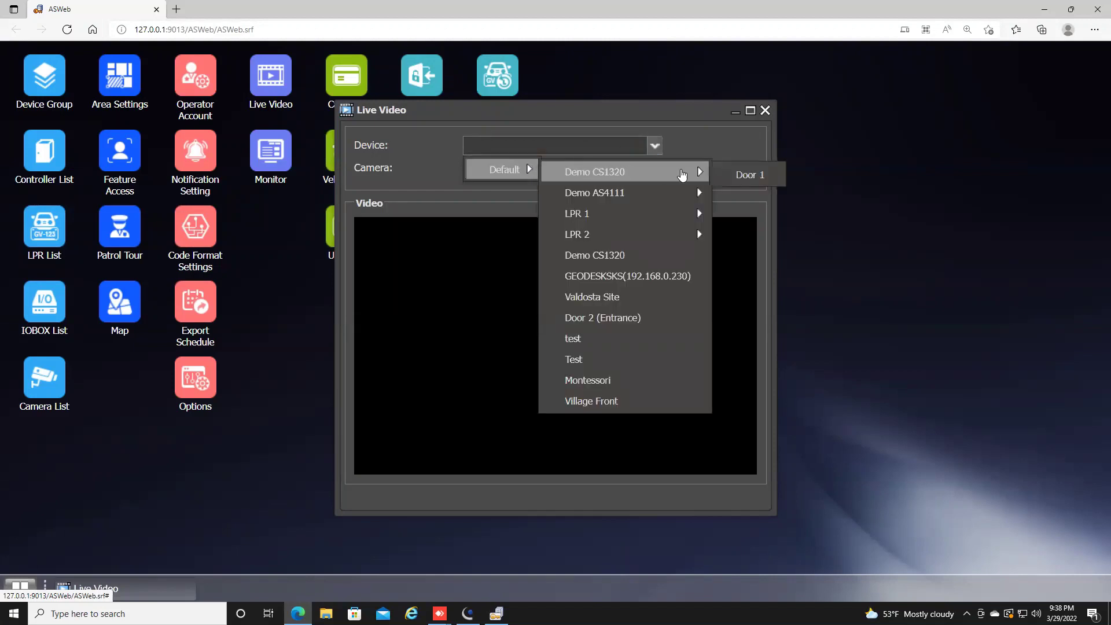
pyautogui.click(734, 175)
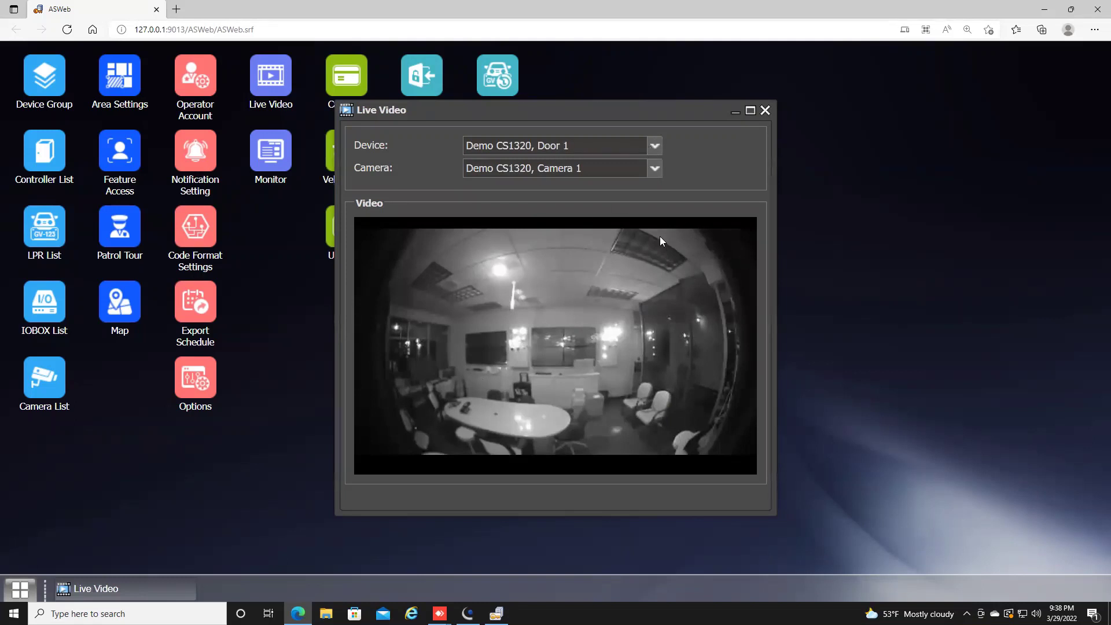
pyautogui.click(764, 111)
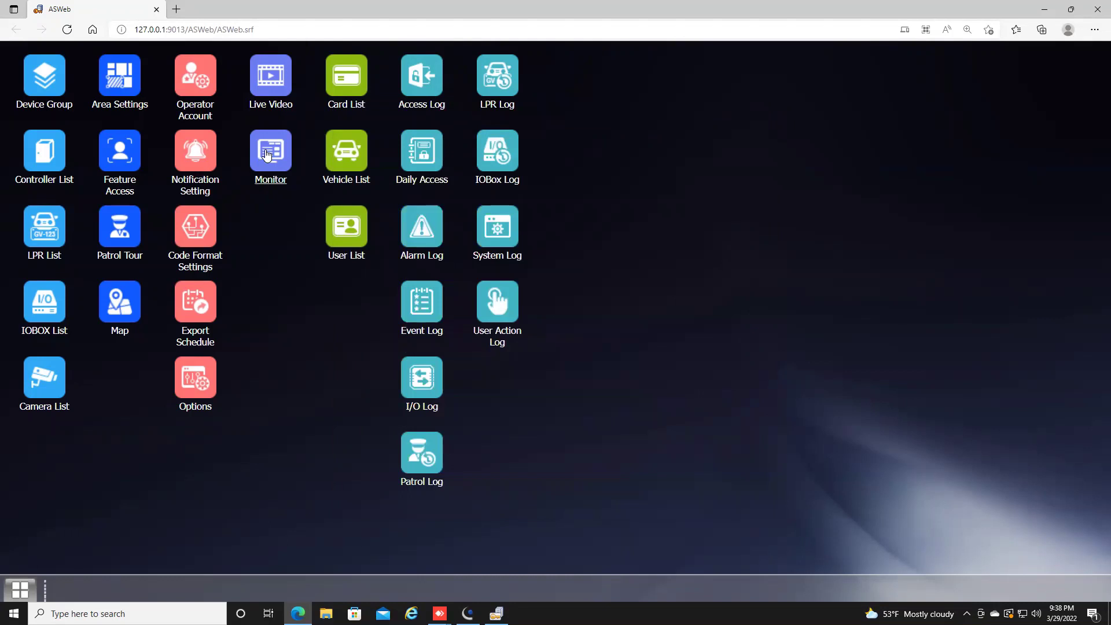
# Open the Monitor window, expand Demo CS1320 in its device tree, and maximize the window
pyautogui.click(266, 154)
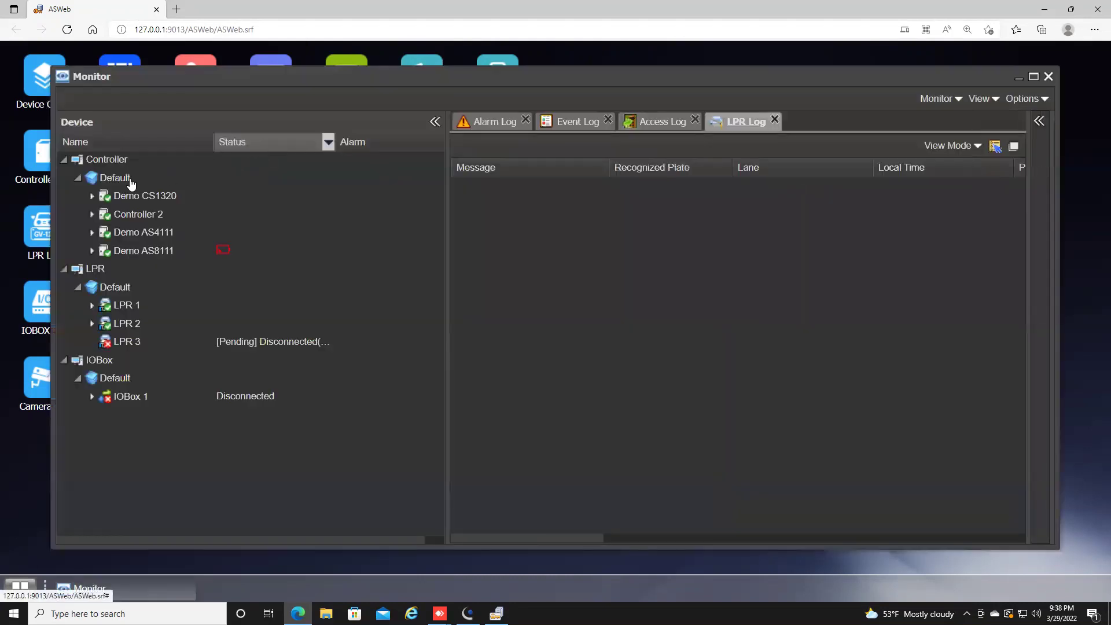
pyautogui.click(91, 197)
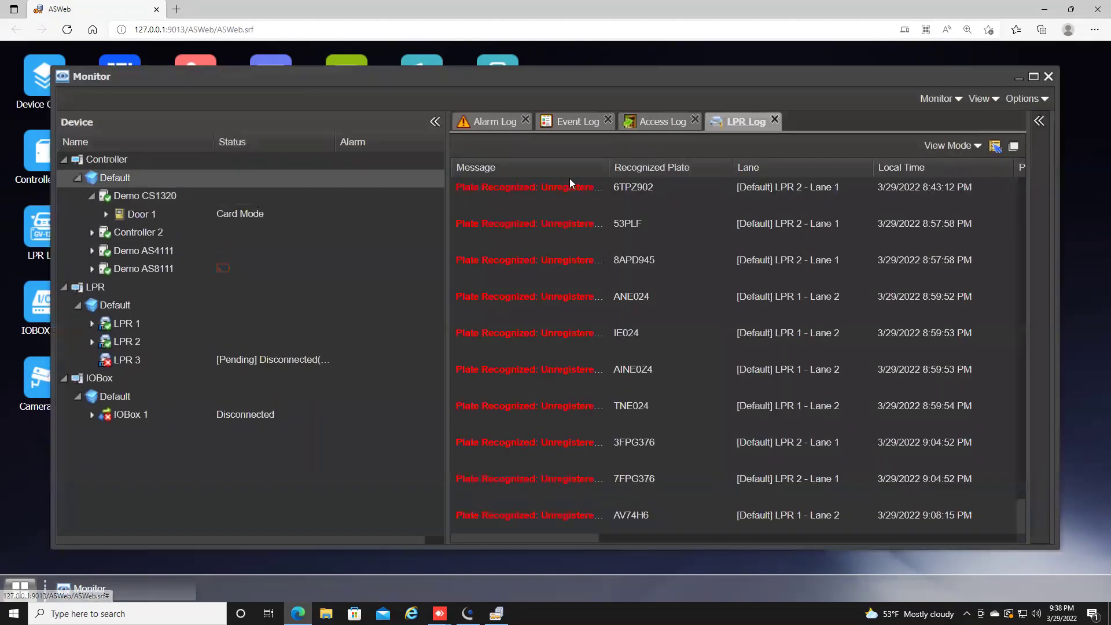
pyautogui.click(1033, 76)
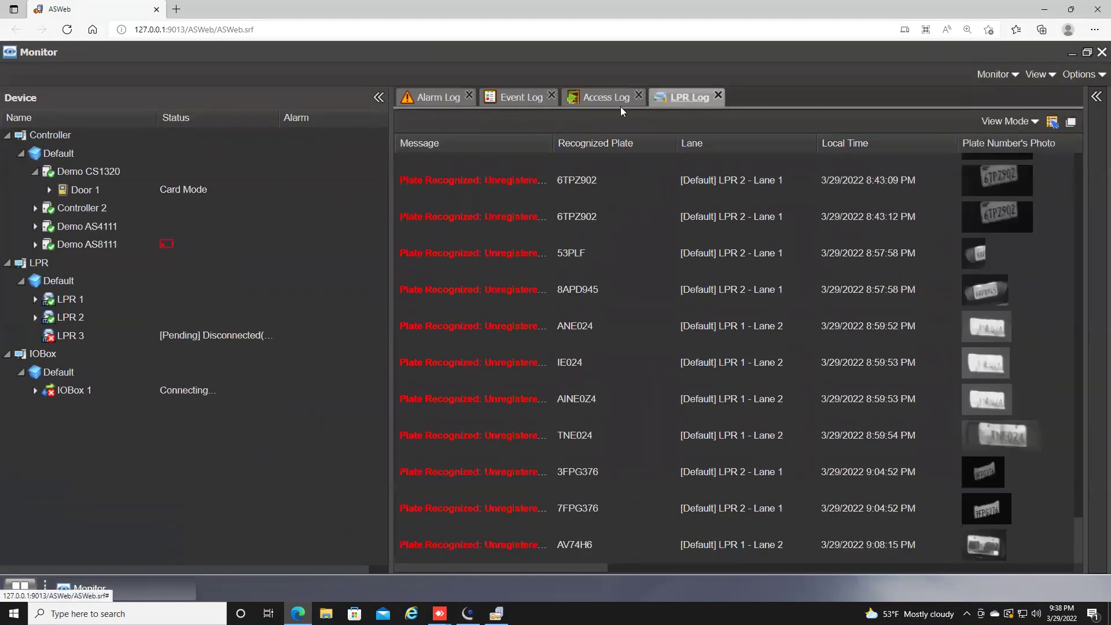
# View the Camera 1 snapshot for the 12/22/2021 10:42:52 AM entry in the Access Log
pyautogui.click(606, 101)
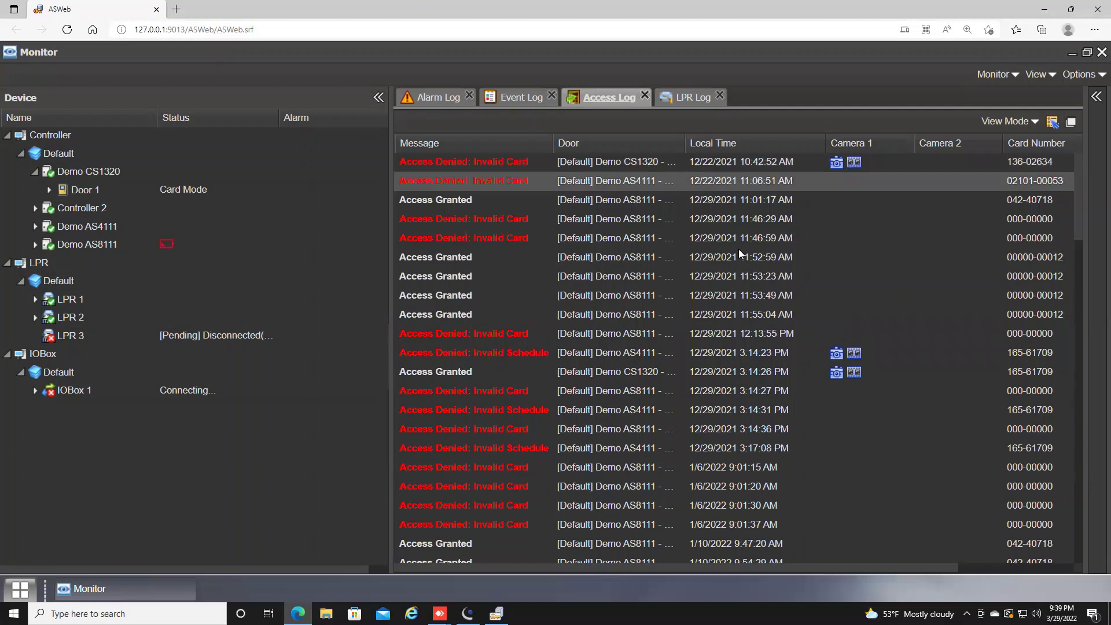
pyautogui.click(838, 166)
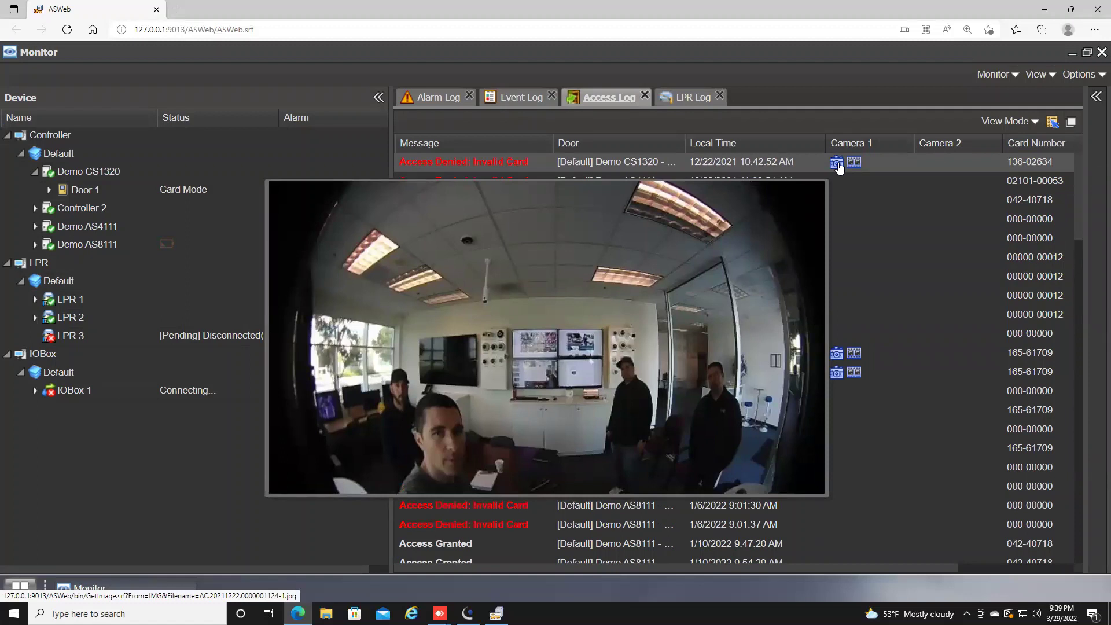
pyautogui.click(838, 166)
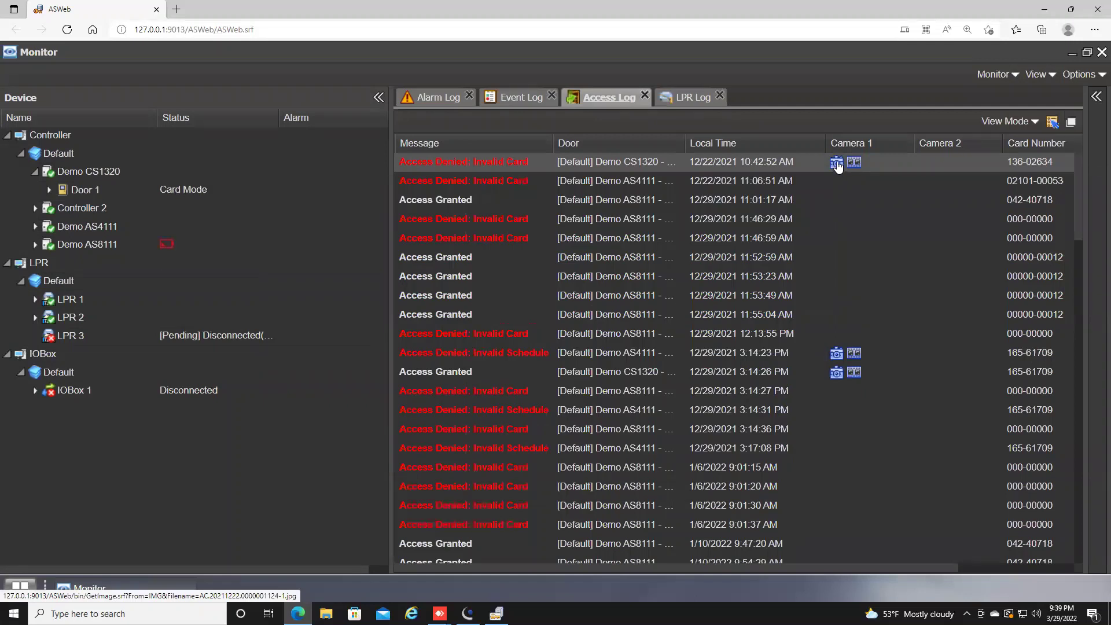
pyautogui.click(837, 164)
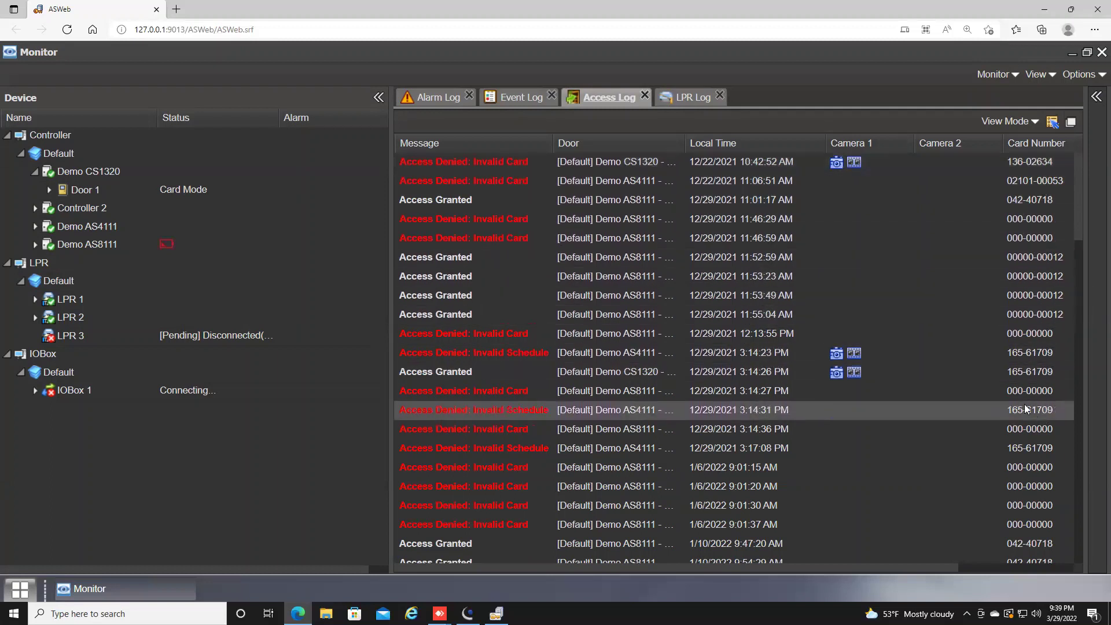
# Look through the more recent Access Log entries and the recognized plates in the LPR Log
pyautogui.scroll(-10, 1003, 358)
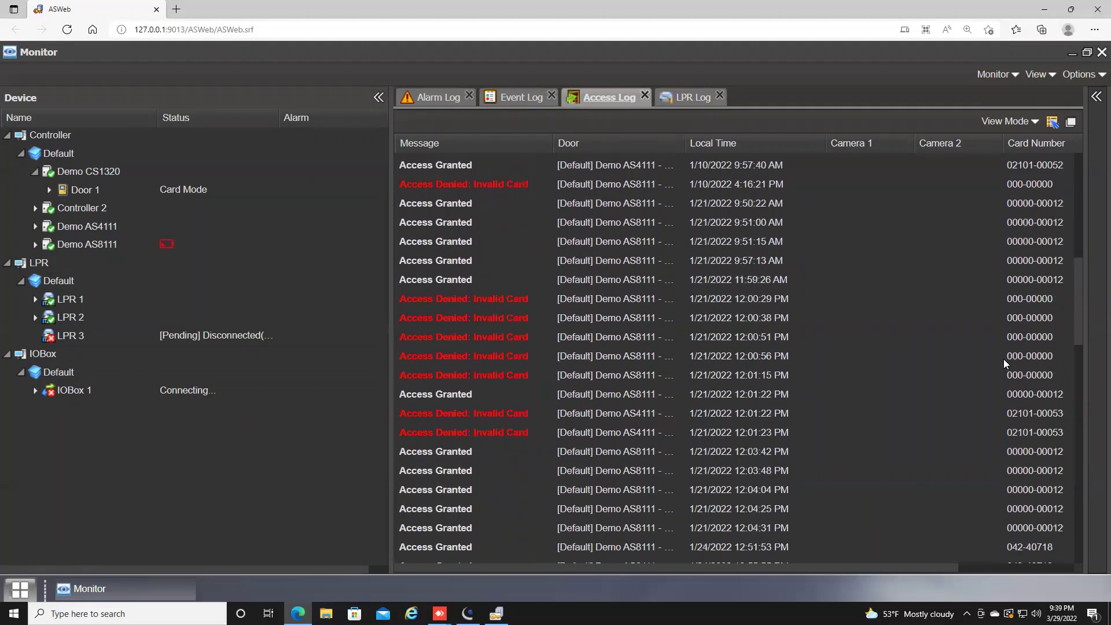
pyautogui.scroll(-12, 1001, 358)
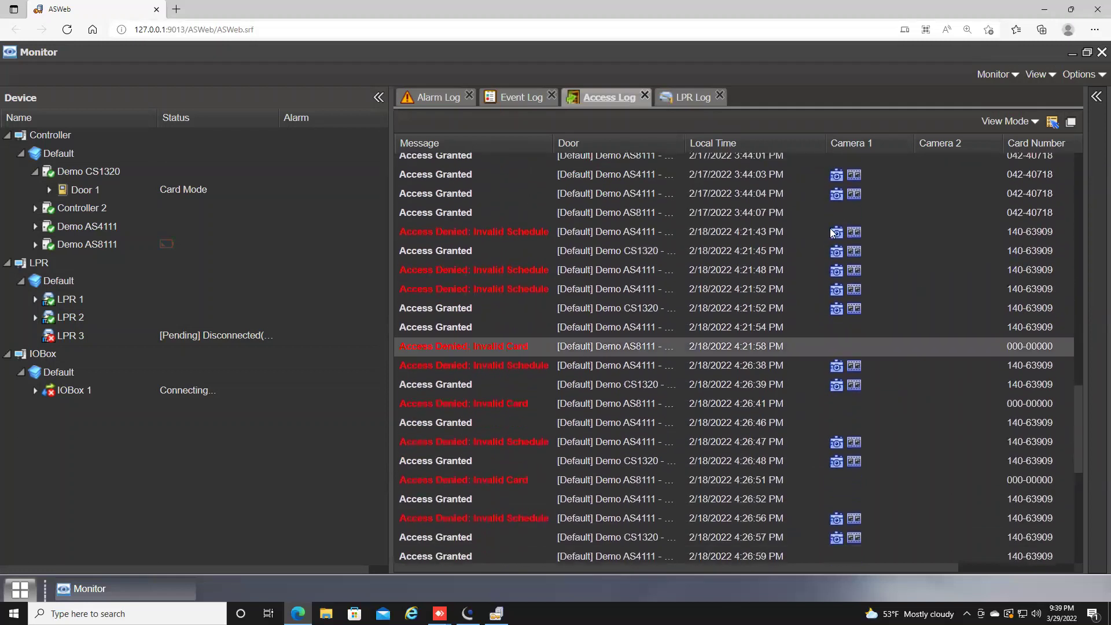
pyautogui.click(694, 102)
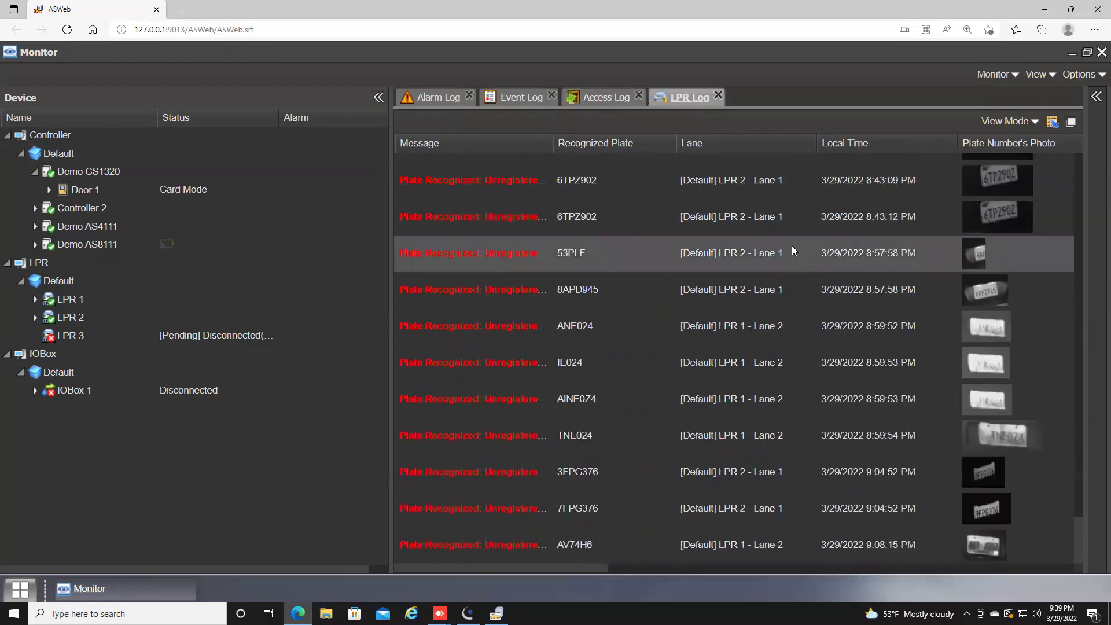
pyautogui.scroll(5, 788, 247)
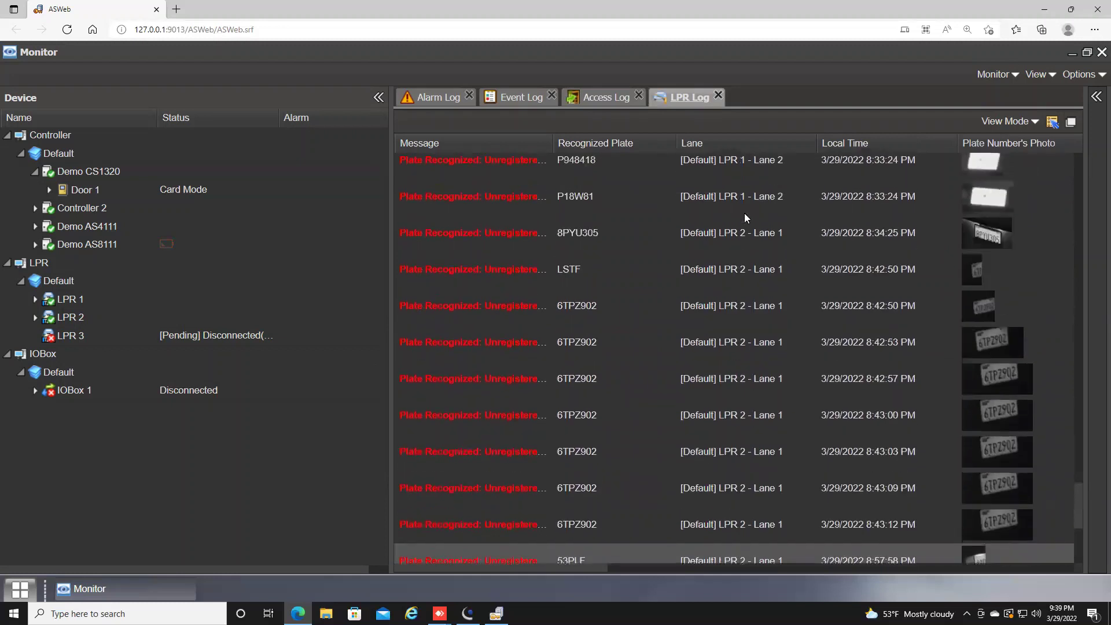
# Return to the Access Log and expand Controller 2 and Demo AS4111 to list their doors
pyautogui.click(601, 100)
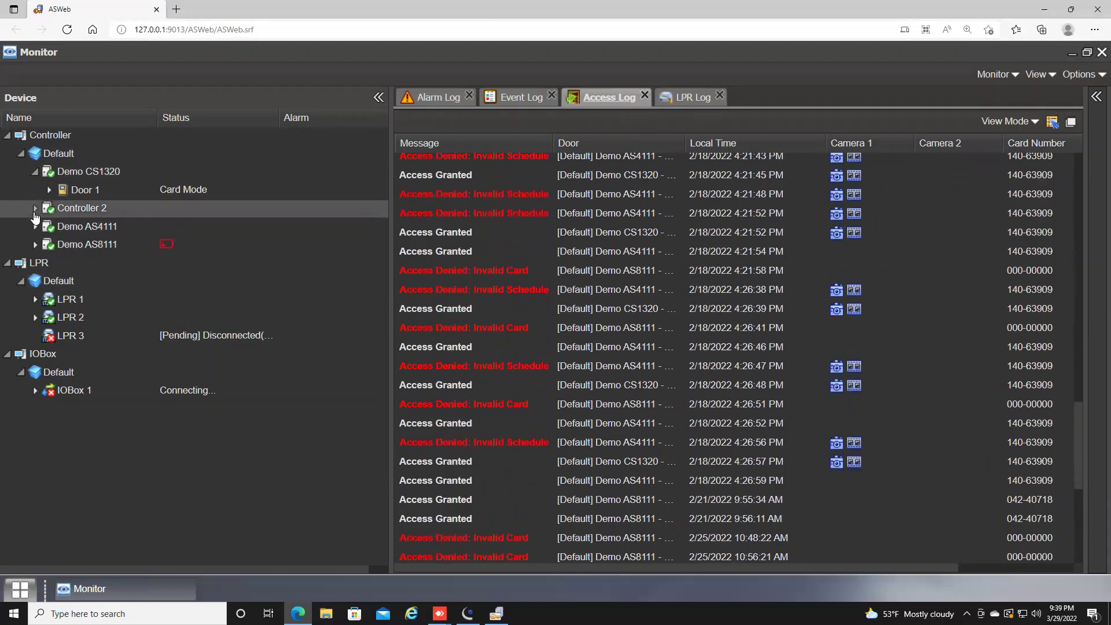
pyautogui.click(36, 210)
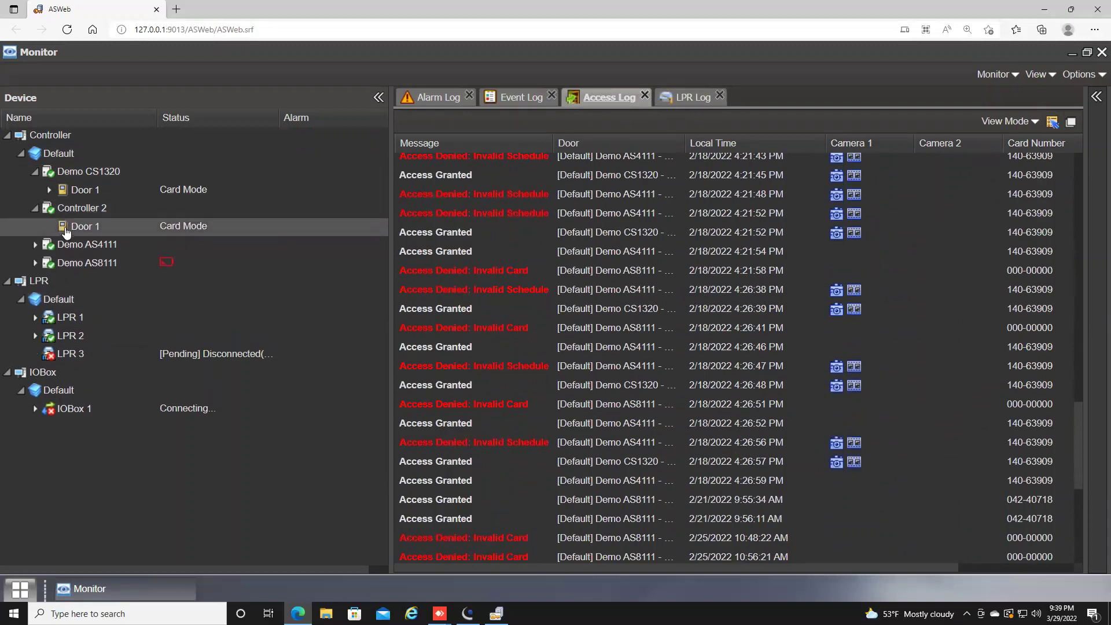
pyautogui.click(36, 245)
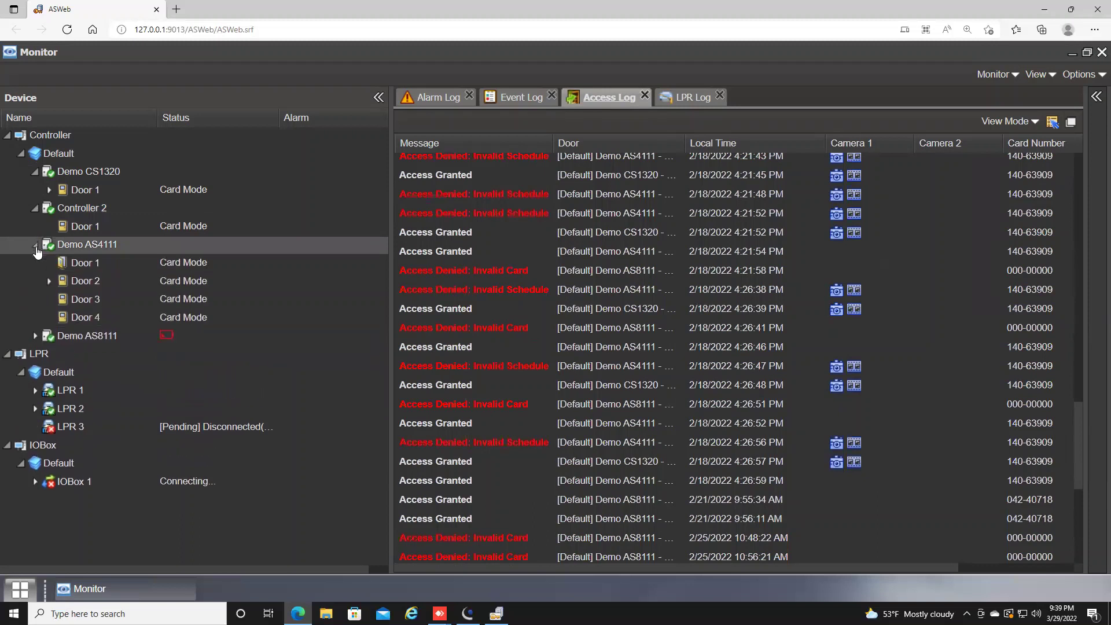
# Examine the door-control commands offered for Door 1 of Demo AS4111 and for the Demo AS4111 controller itself
pyautogui.rightClick(128, 264)
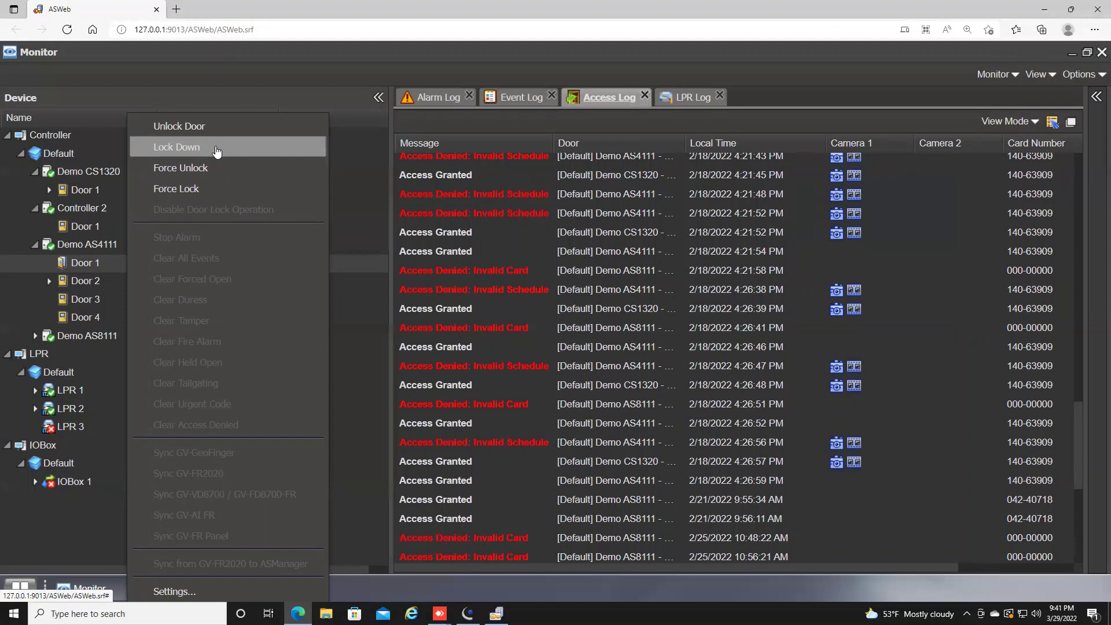
pyautogui.click(209, 97)
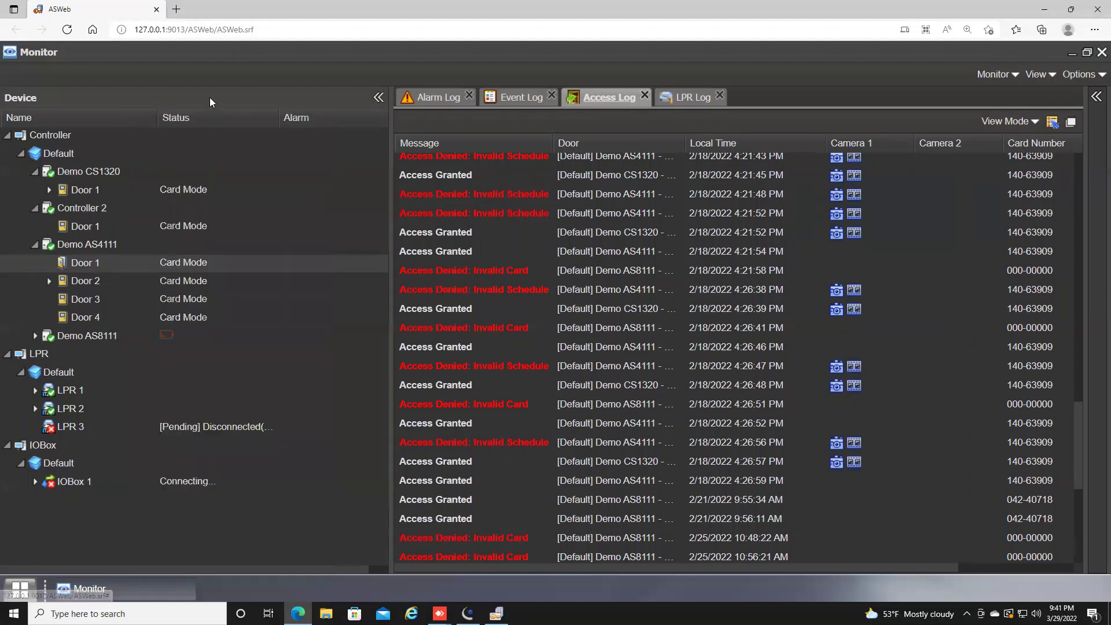
pyautogui.rightClick(99, 262)
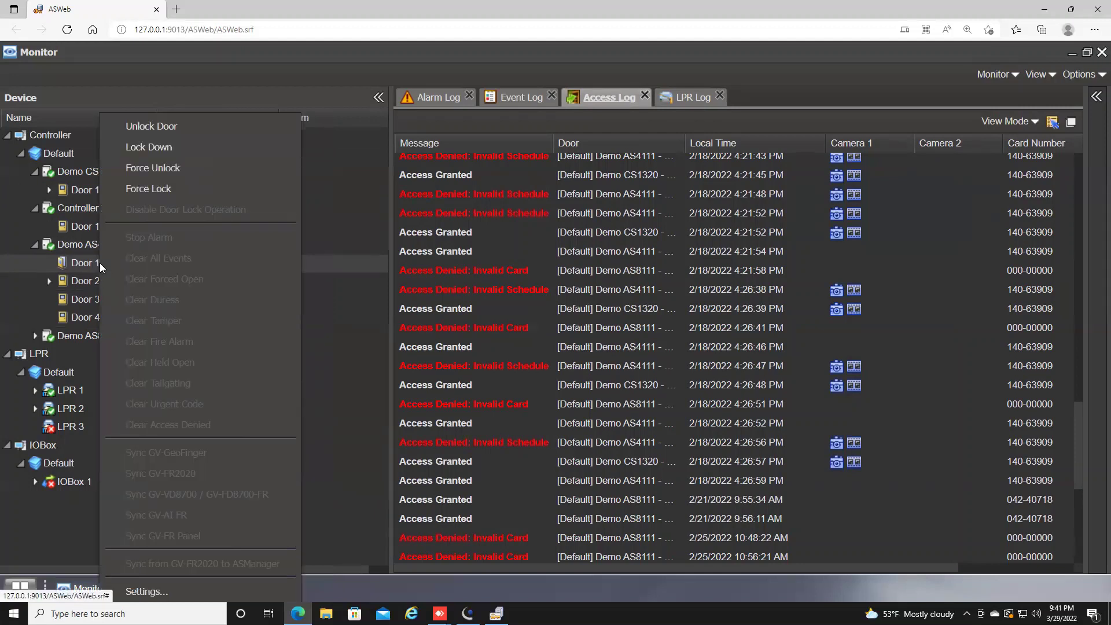
pyautogui.rightClick(77, 250)
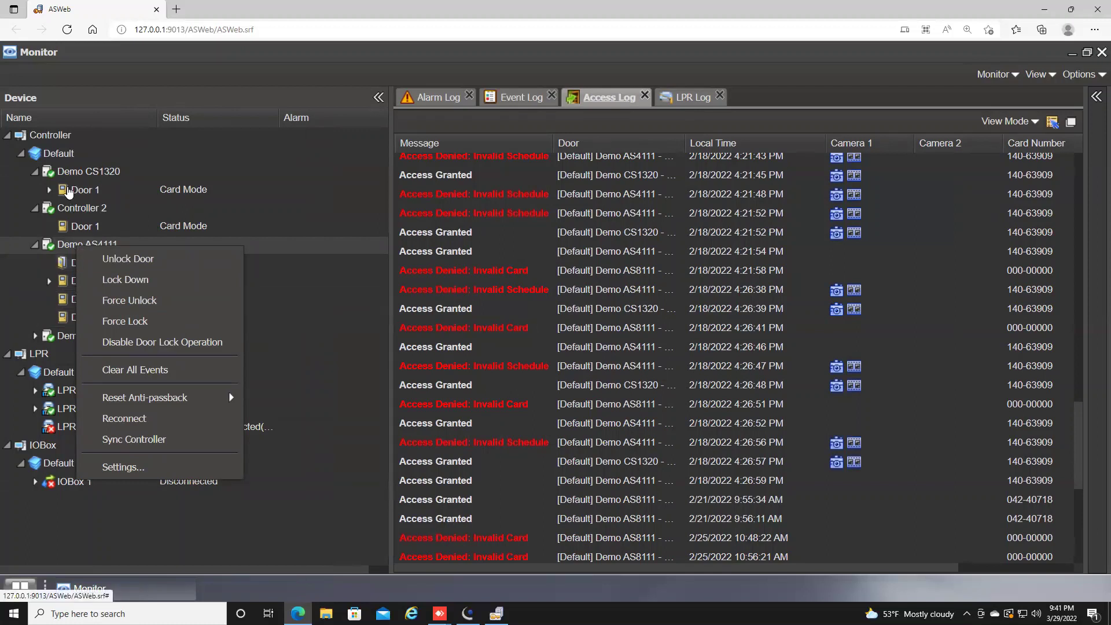
# Force unlock all doors from the top-level Controller node, and release them with Disable Door Lock Operation
pyautogui.rightClick(59, 141)
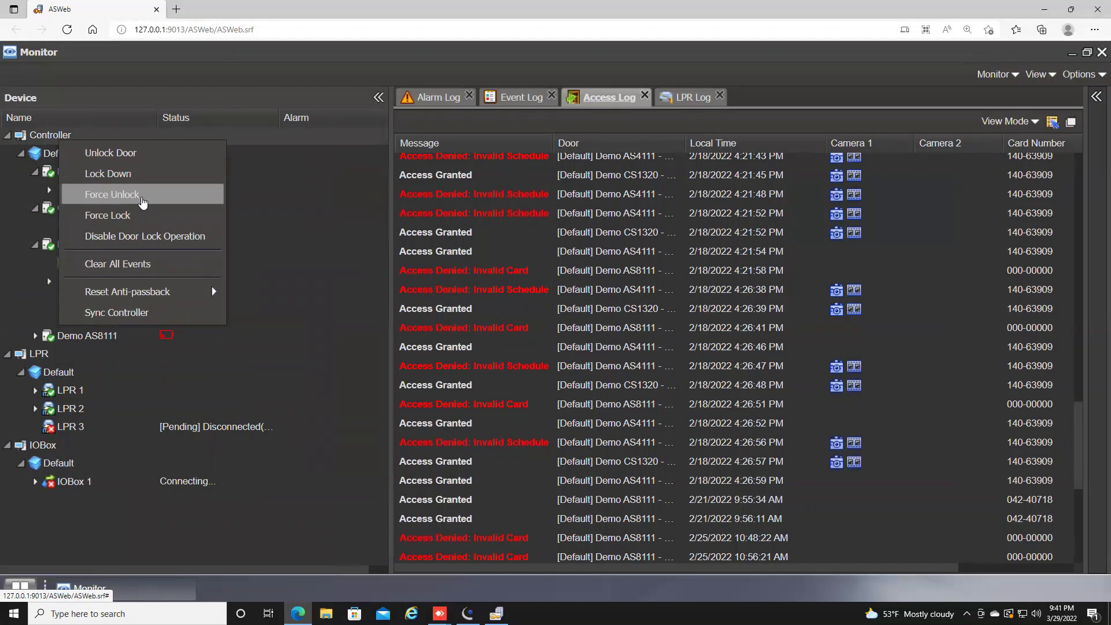
pyautogui.click(148, 201)
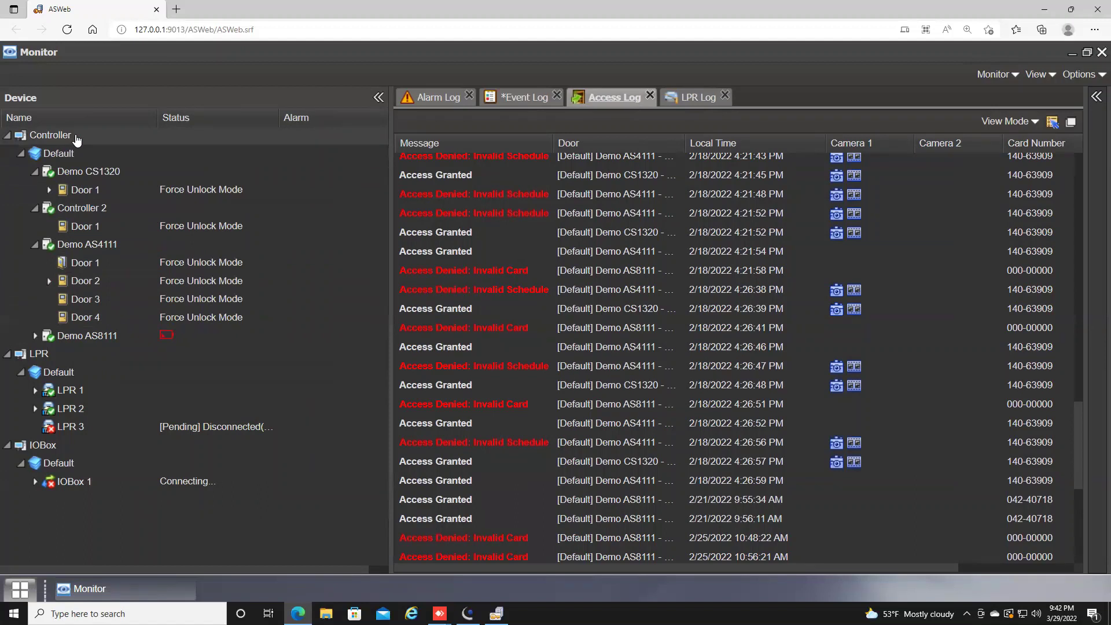
pyautogui.rightClick(77, 138)
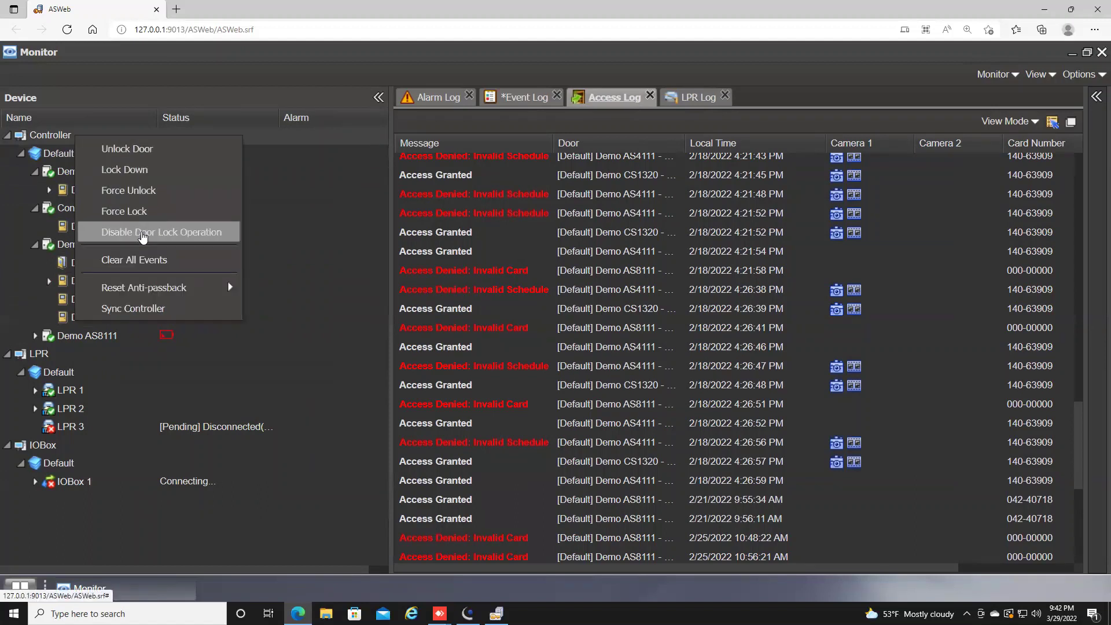
pyautogui.click(142, 234)
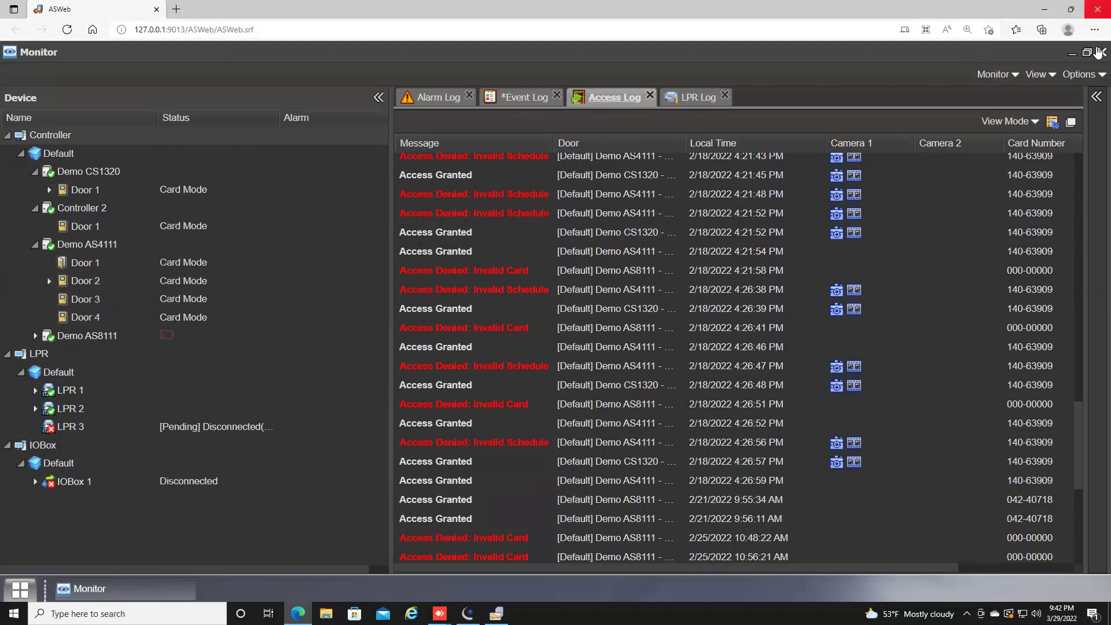
# Close the Monitor window and open the Card List in a maximized window
pyautogui.click(1101, 53)
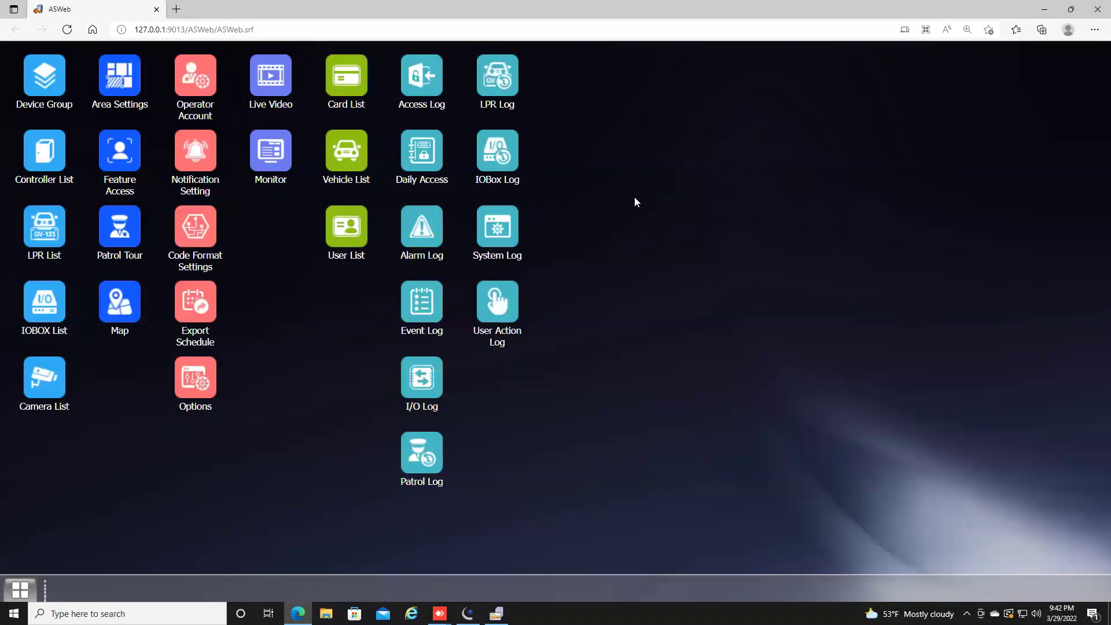
pyautogui.click(349, 91)
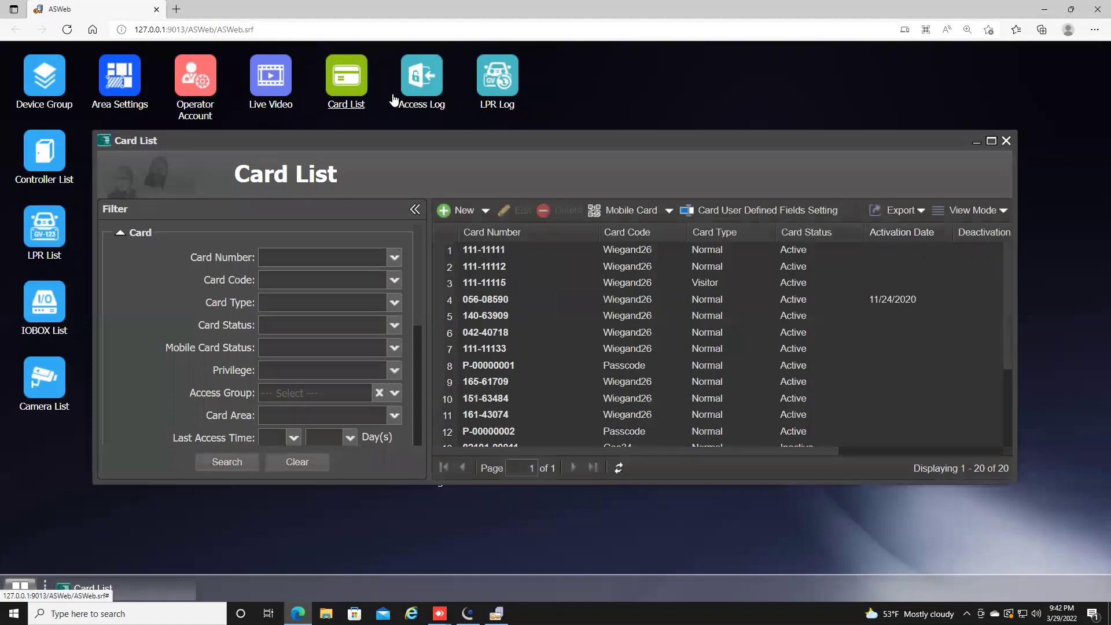
pyautogui.click(991, 141)
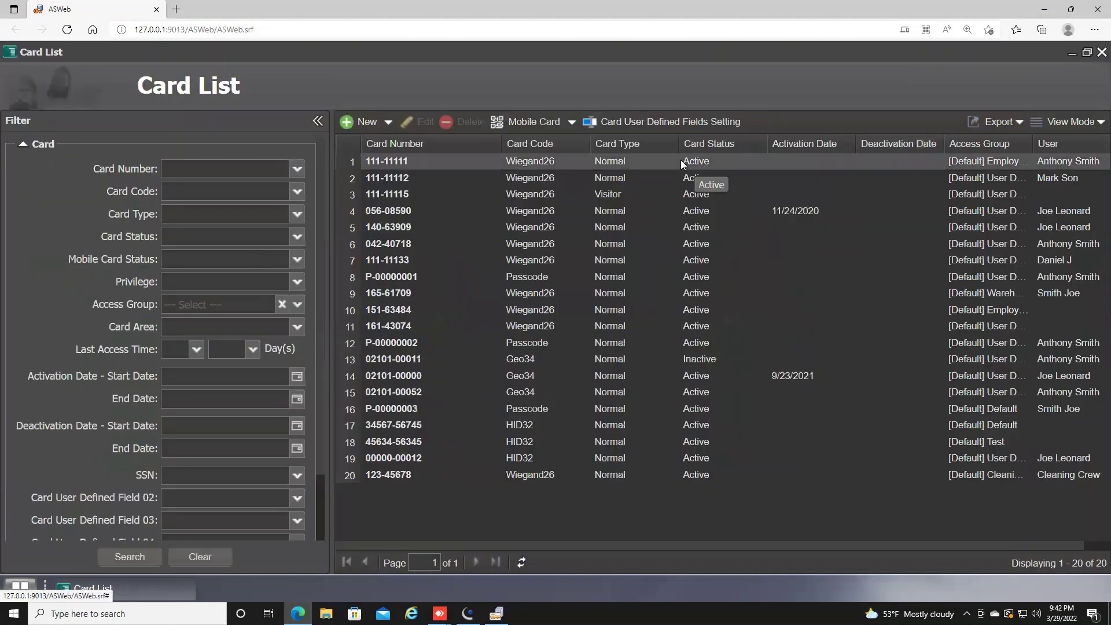
# Start a new card, assign it to an existing user, and enter the card number
pyautogui.click(359, 122)
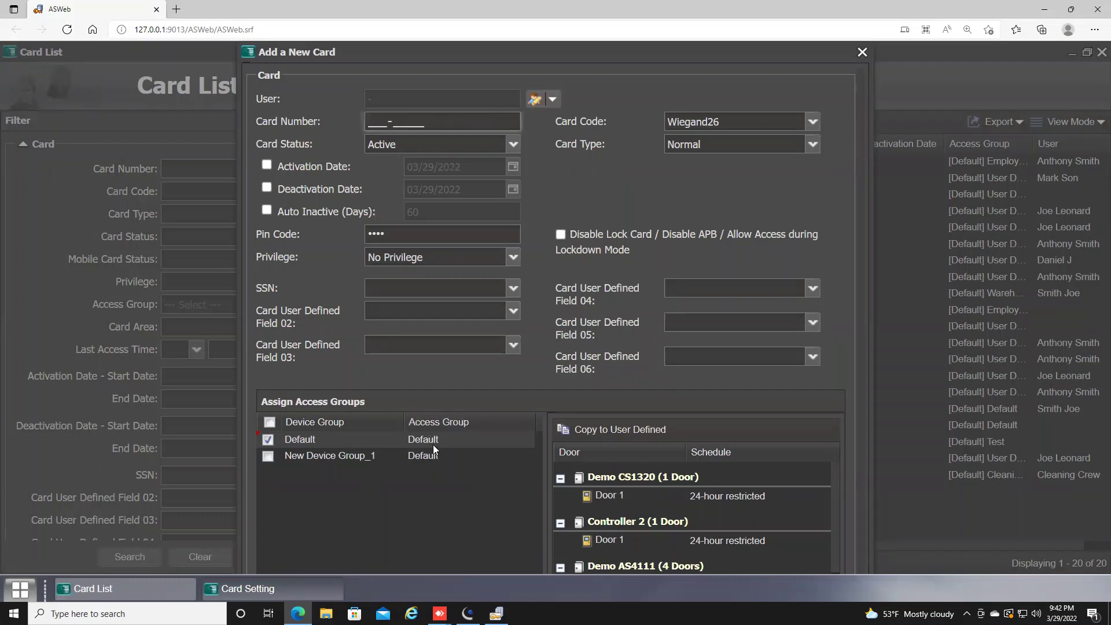
pyautogui.click(553, 102)
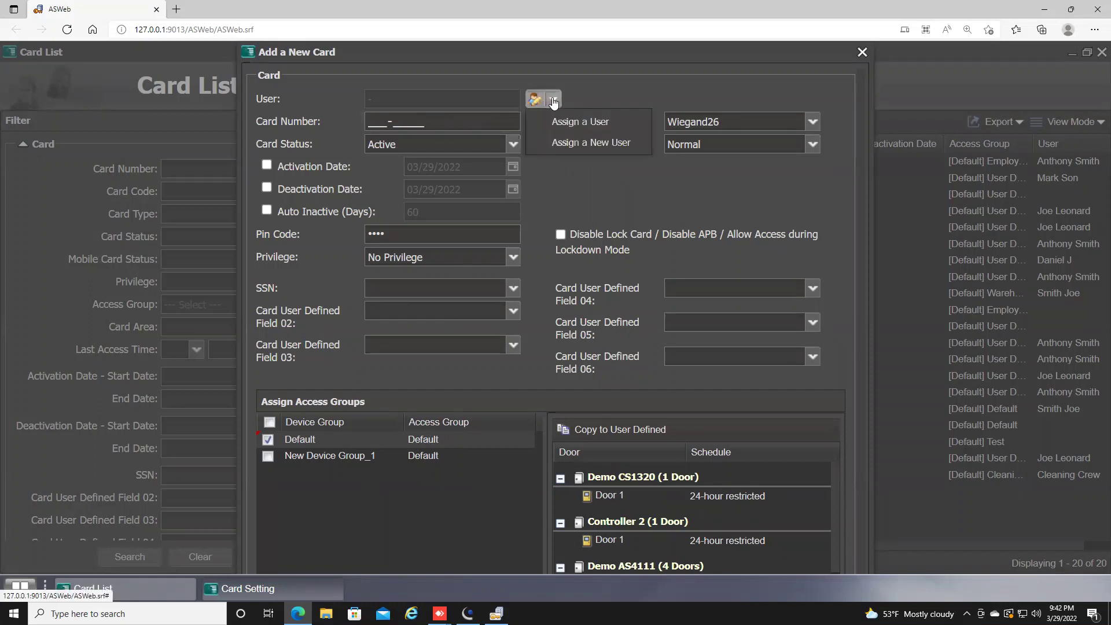
pyautogui.click(579, 122)
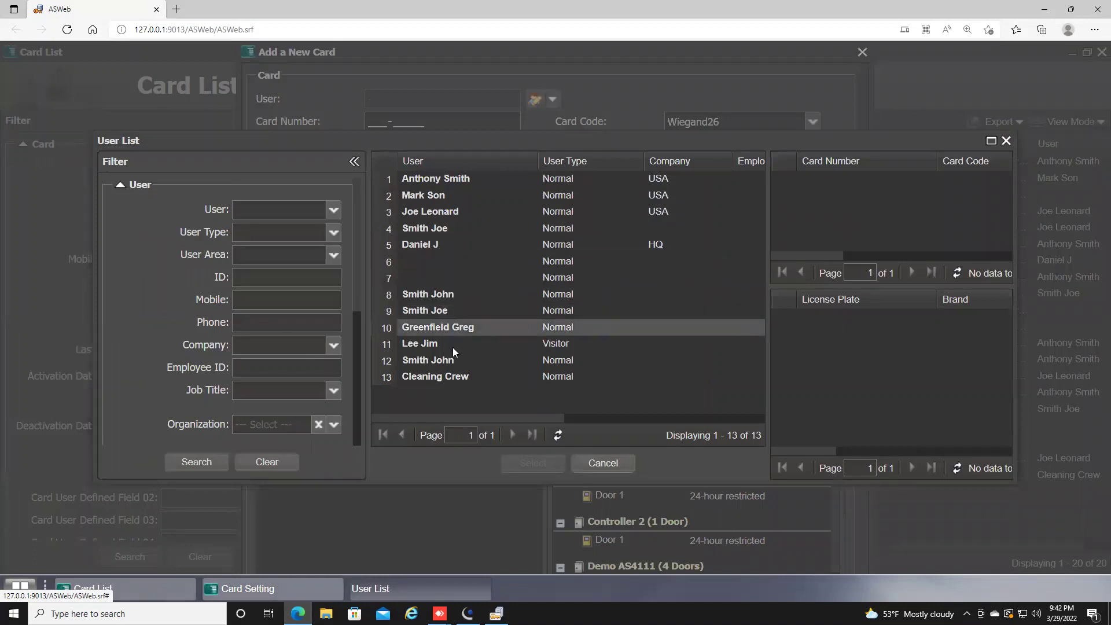
pyautogui.doubleClick(444, 230)
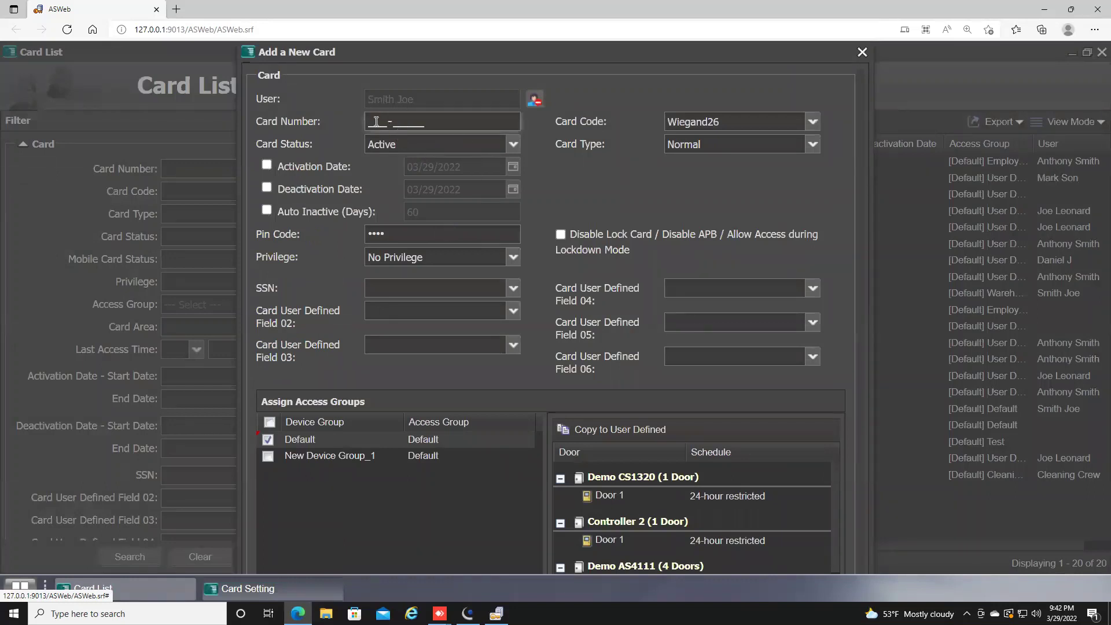
pyautogui.write('123-45678')
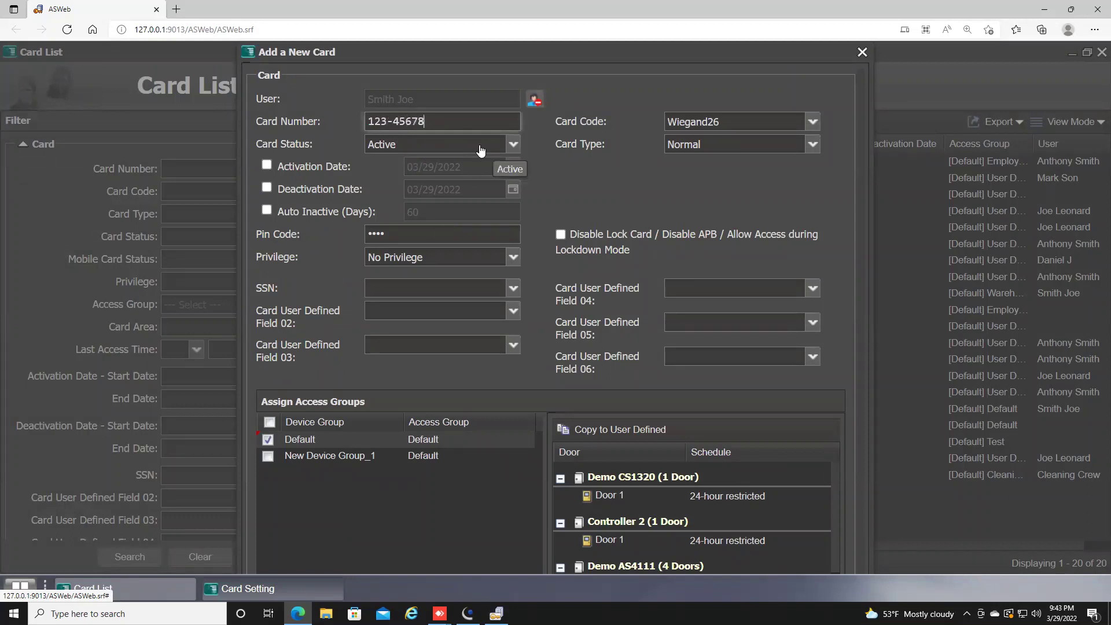
# Set the Default device group's access group to Warehouse Staff, and switch the lockdown-mode access option on and back off
pyautogui.click(463, 440)
pyautogui.click(525, 440)
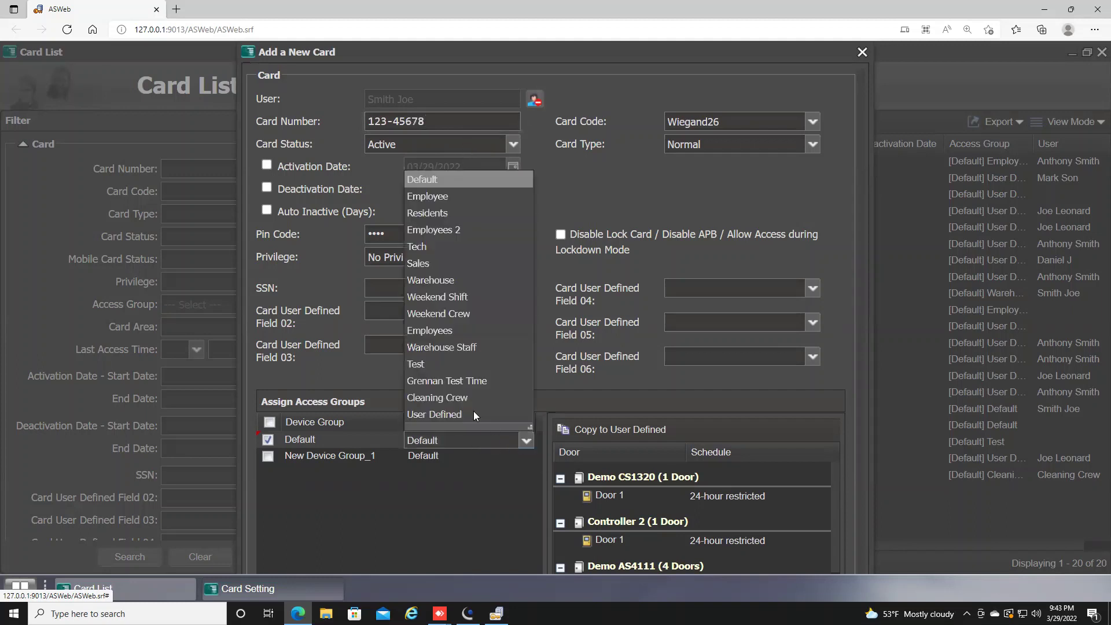
pyautogui.click(458, 347)
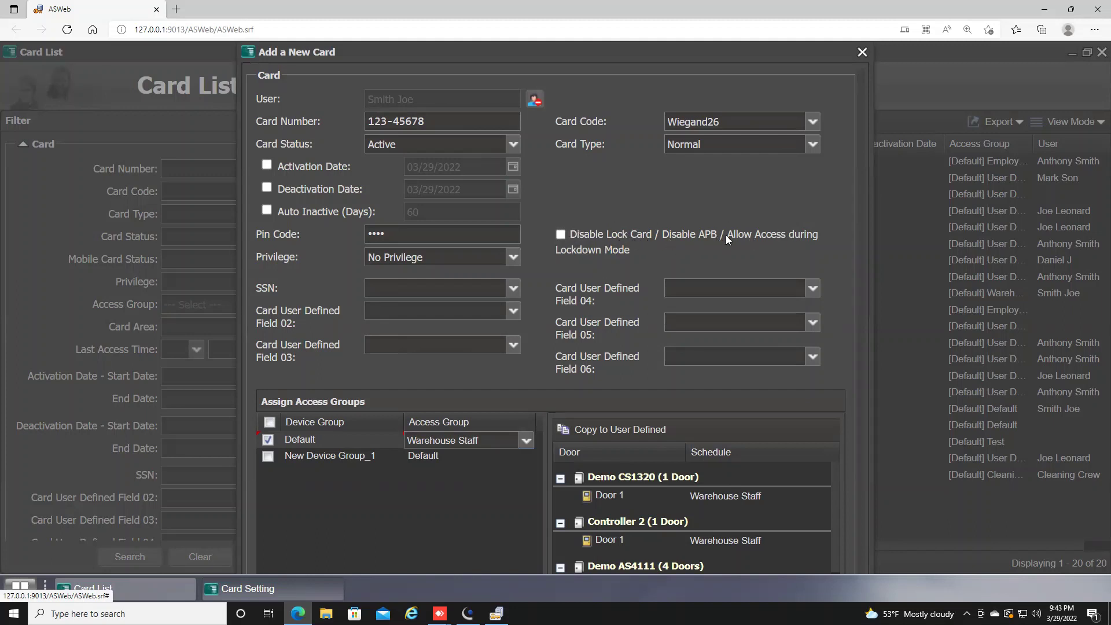
pyautogui.click(561, 242)
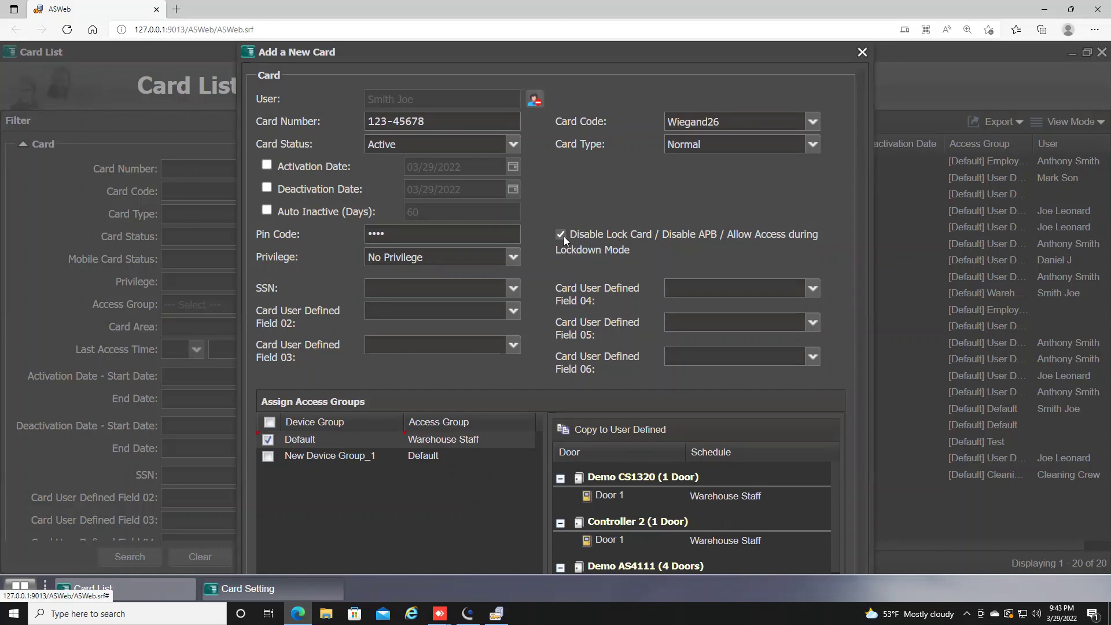
pyautogui.click(561, 235)
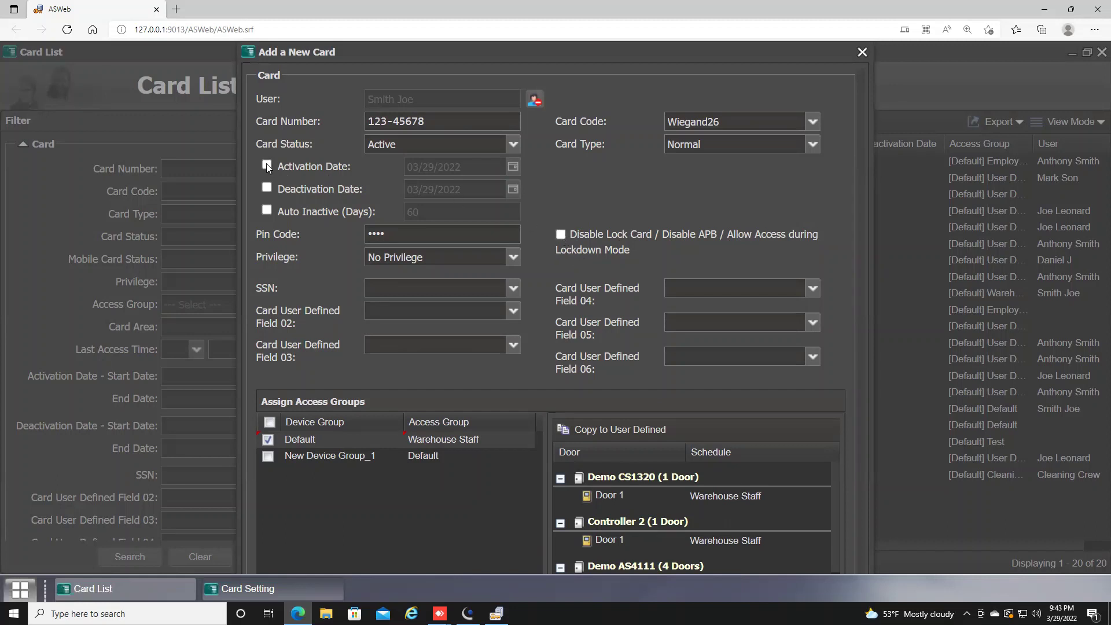
# Enable the activation date and a deactivation date of 04/05/2022, and close the new card form without saving
pyautogui.click(266, 166)
pyautogui.click(267, 188)
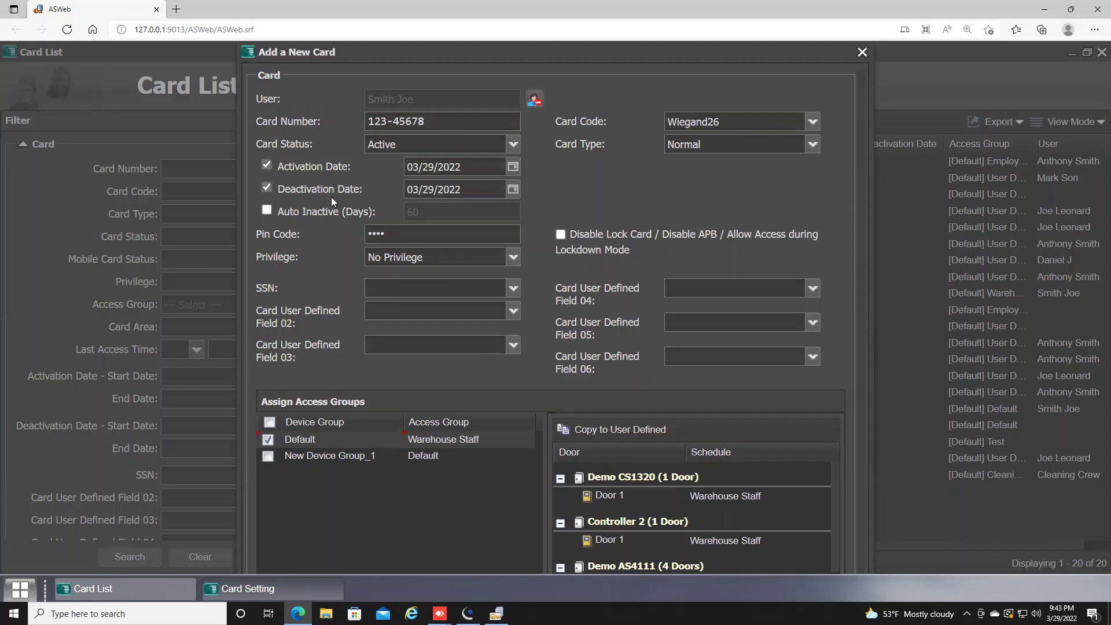
pyautogui.click(512, 189)
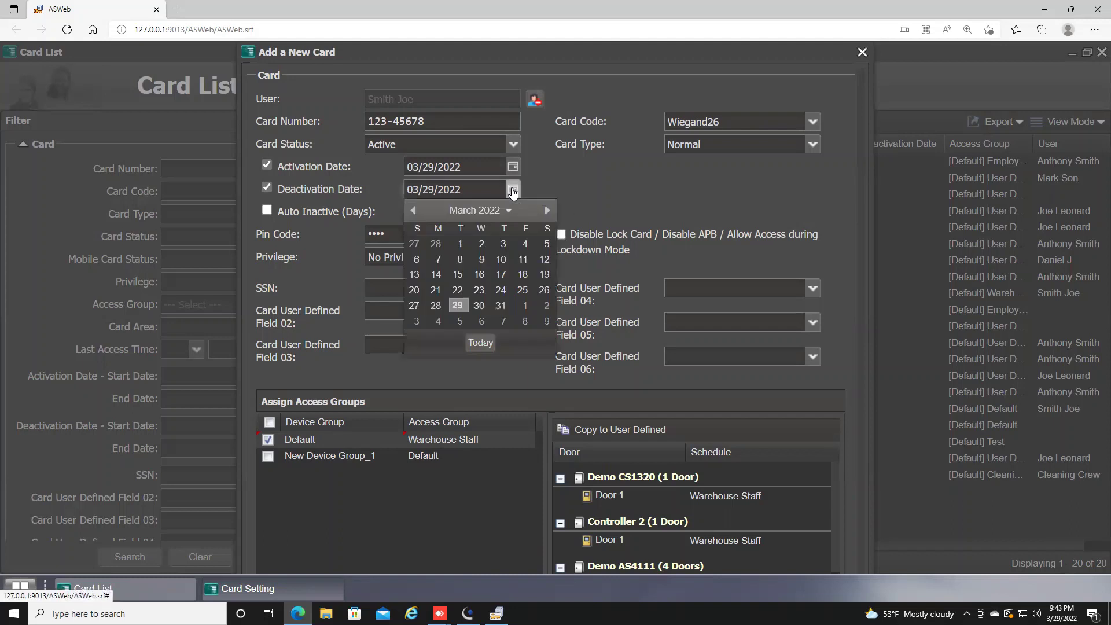
pyautogui.click(460, 321)
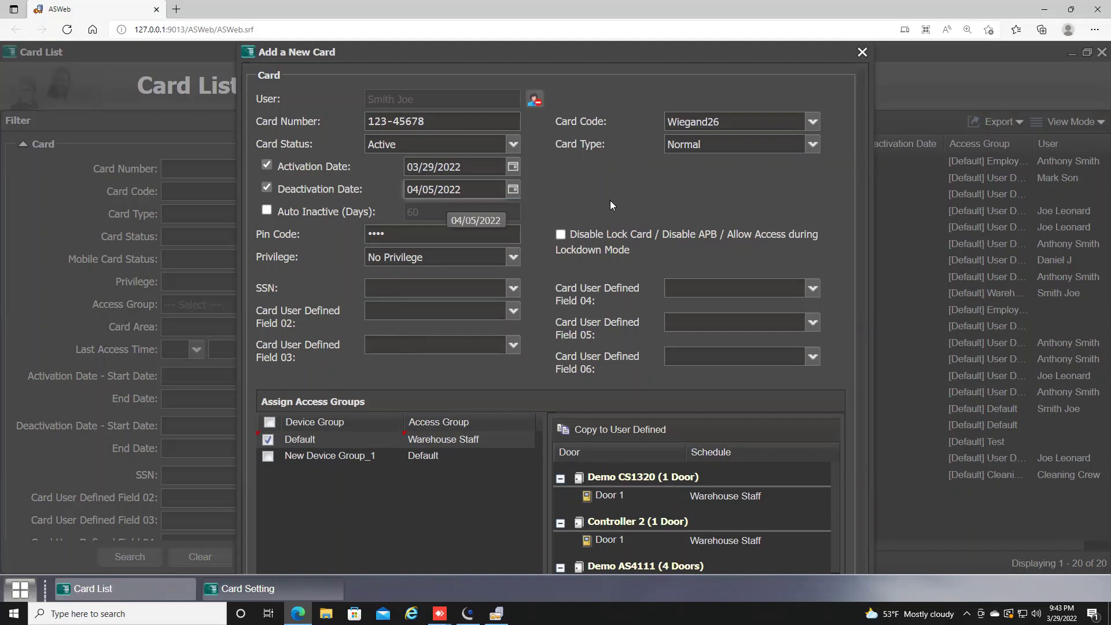
pyautogui.scroll(-1, 721, 287)
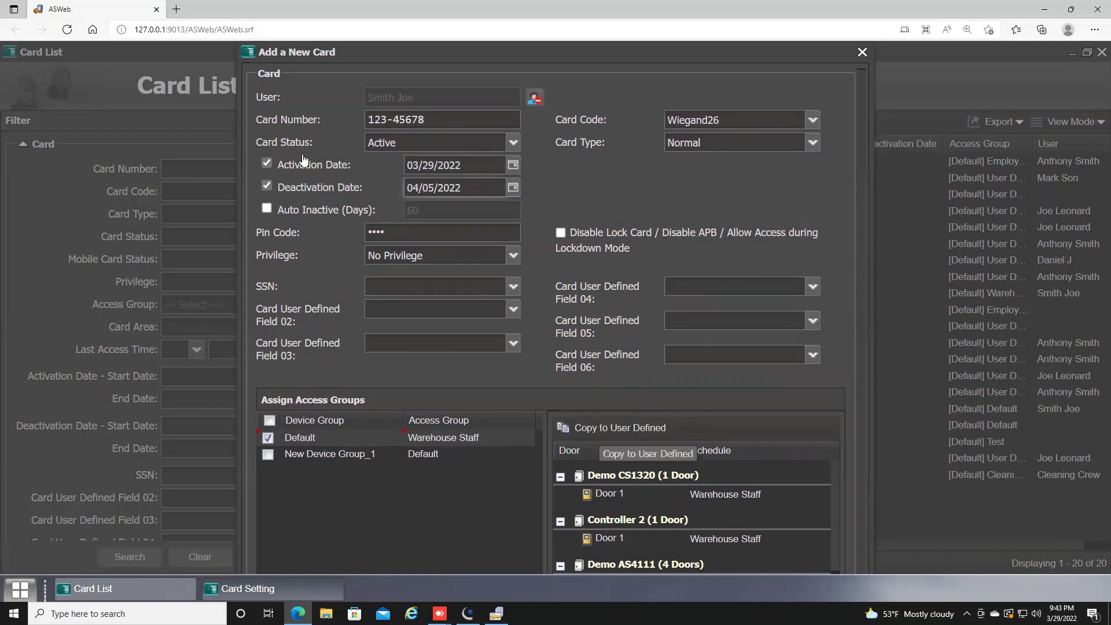
pyautogui.click(861, 53)
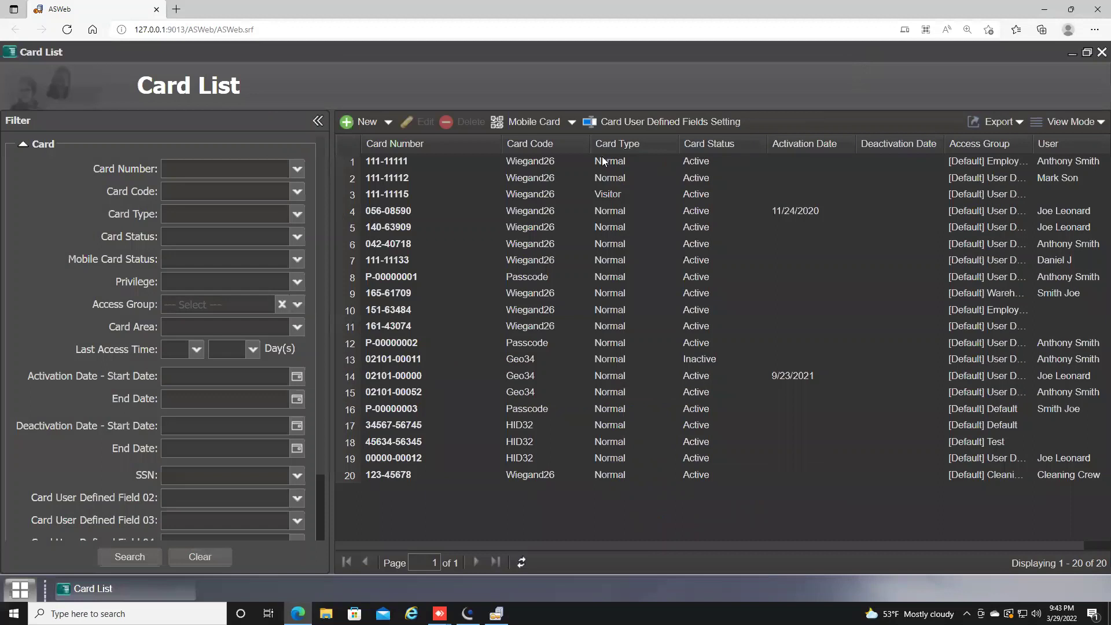
# Select the card with the 11/24/2020 activation date and examine the export formats available for the card list
pyautogui.click(515, 210)
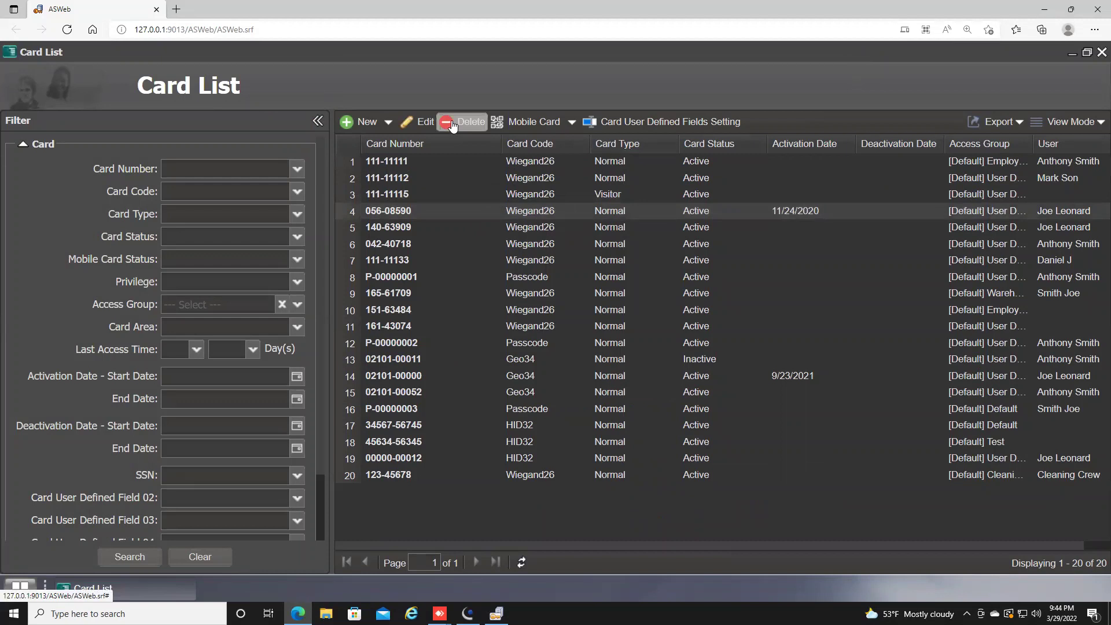
pyautogui.click(1016, 125)
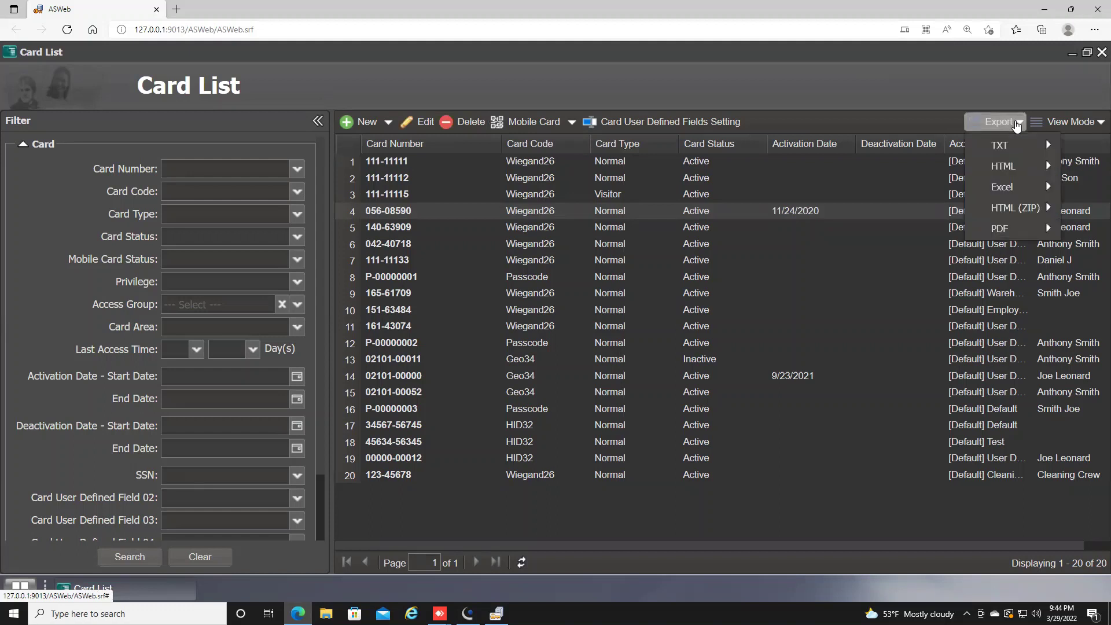
pyautogui.moveTo(1026, 209)
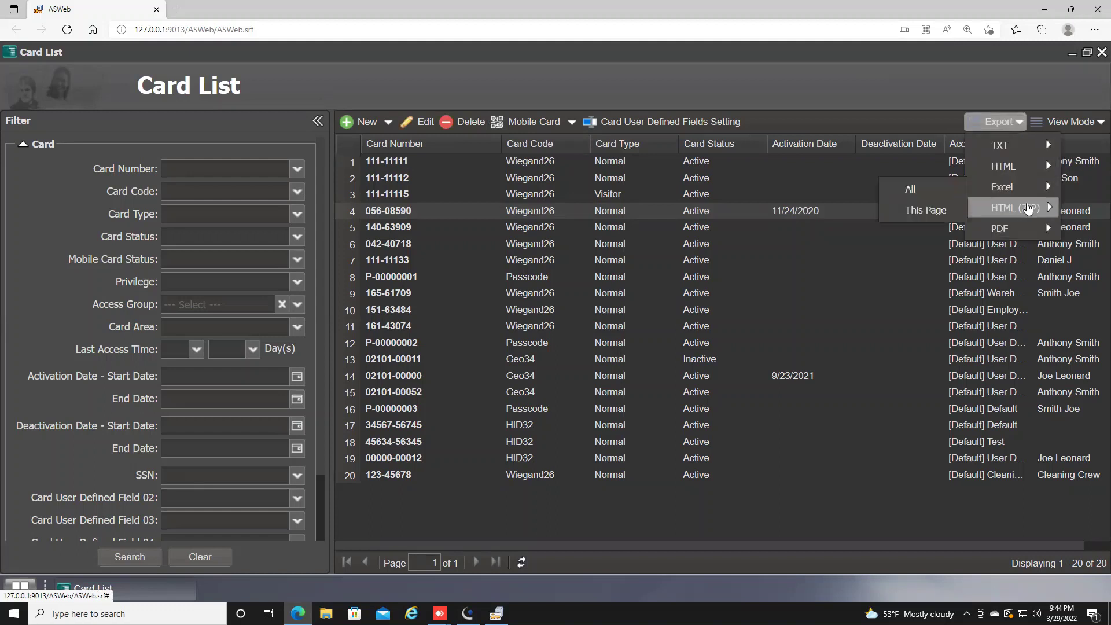
pyautogui.moveTo(1002, 193)
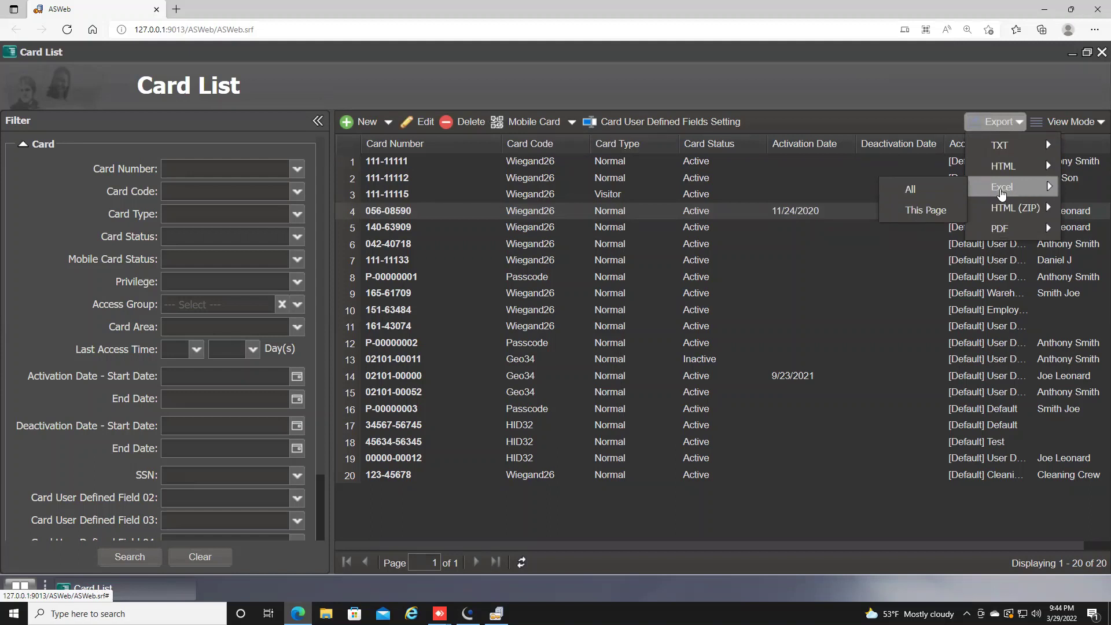
pyautogui.moveTo(1007, 231)
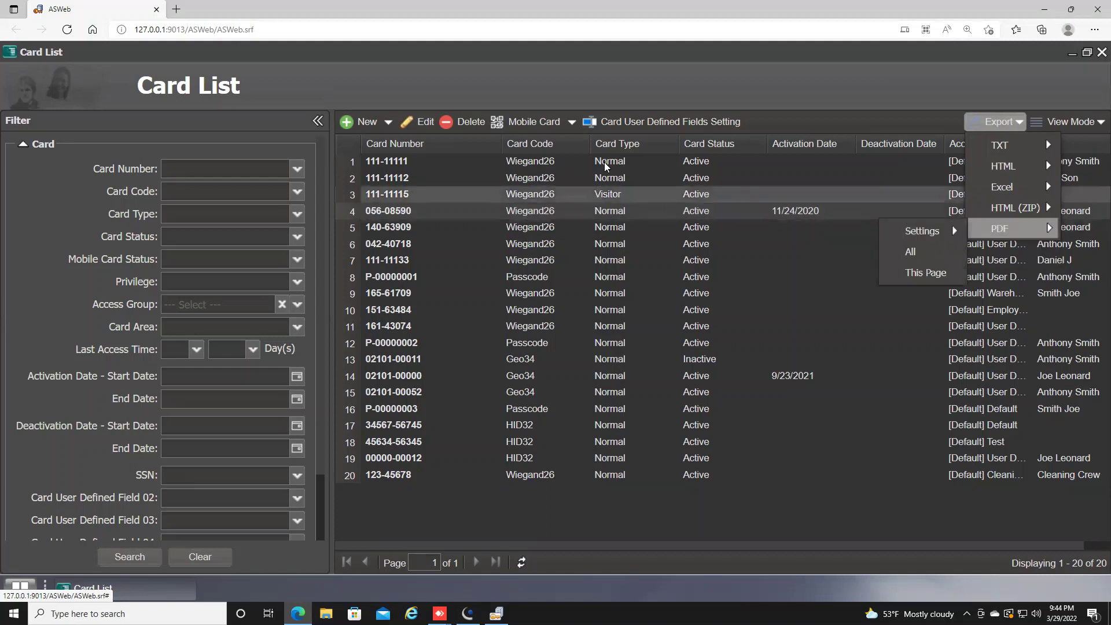
pyautogui.click(870, 111)
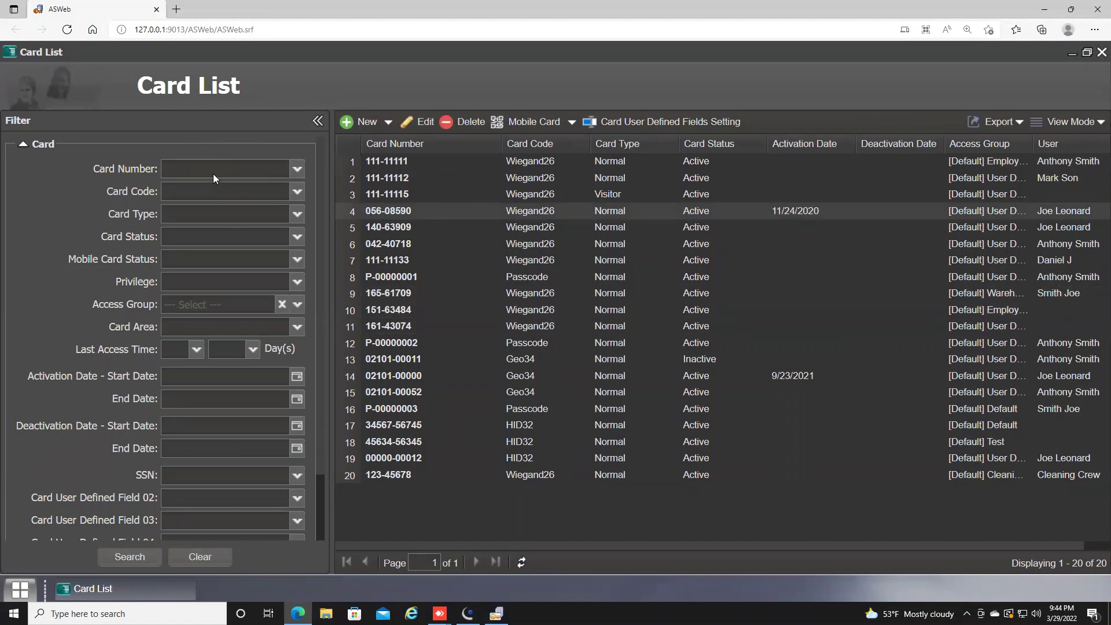
# Filter the card list by the card number of the inactive Geo34 card and select the matching entry
pyautogui.click(302, 170)
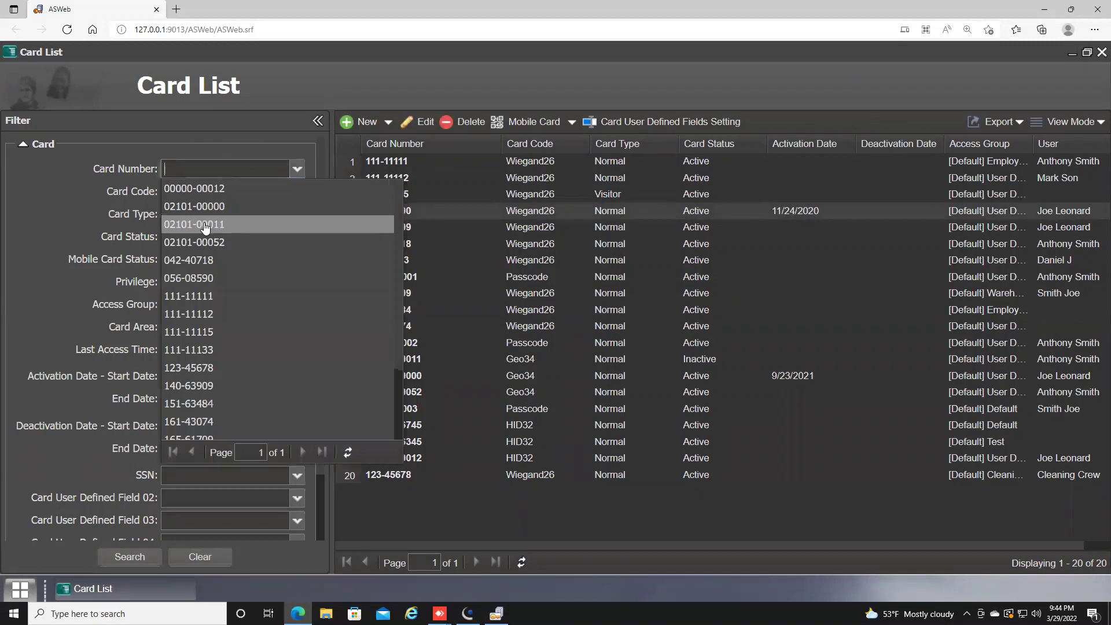
pyautogui.click(203, 227)
pyautogui.click(129, 556)
pyautogui.click(410, 162)
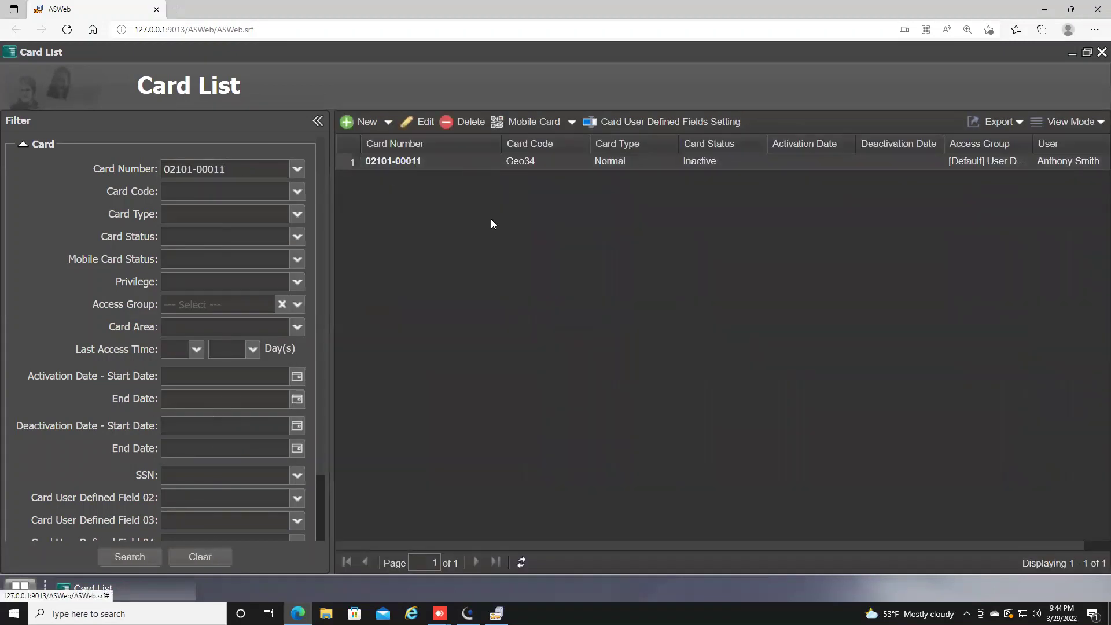
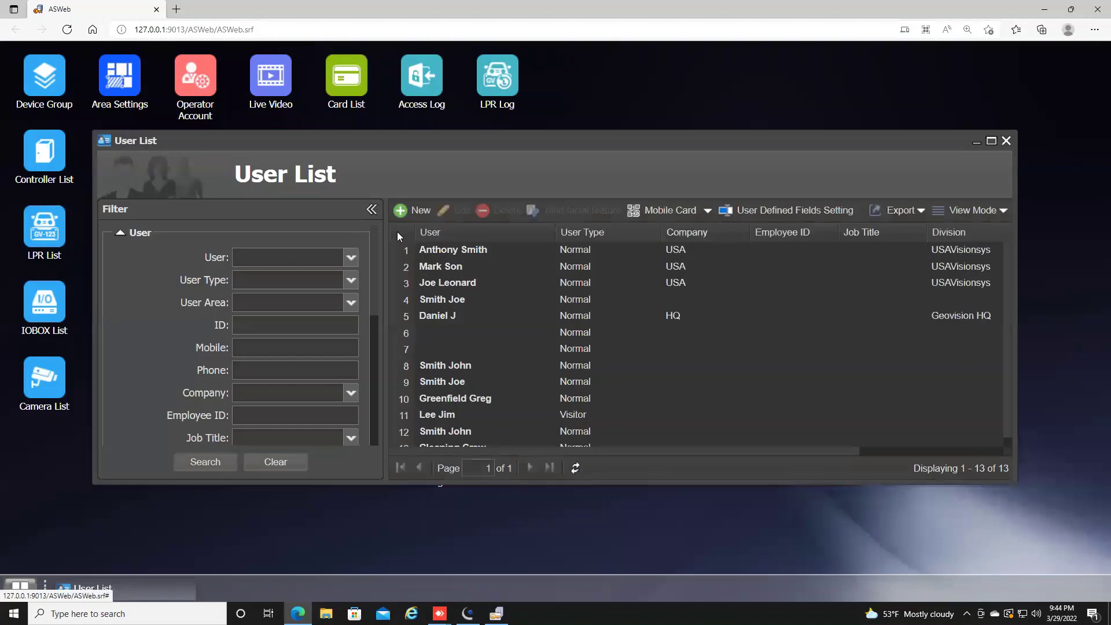
# Close the Card List and open the User List in a maximized window
pyautogui.click(991, 140)
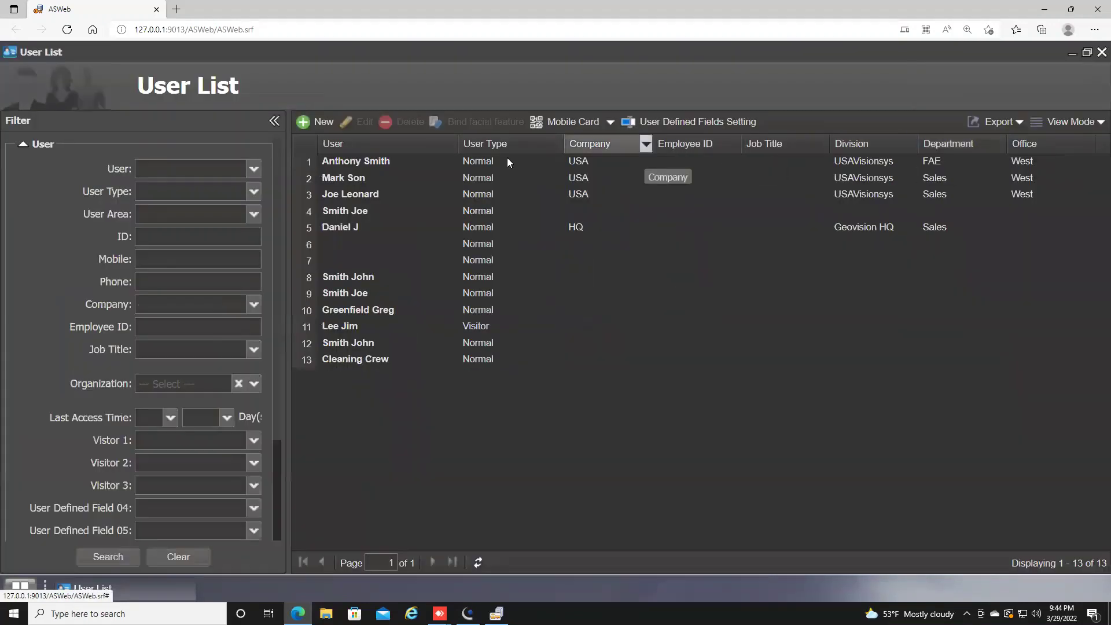
# Start a new user, enter the first and last name, choose the first-name-first display format without a comma, and set the gender to Male
pyautogui.click(307, 125)
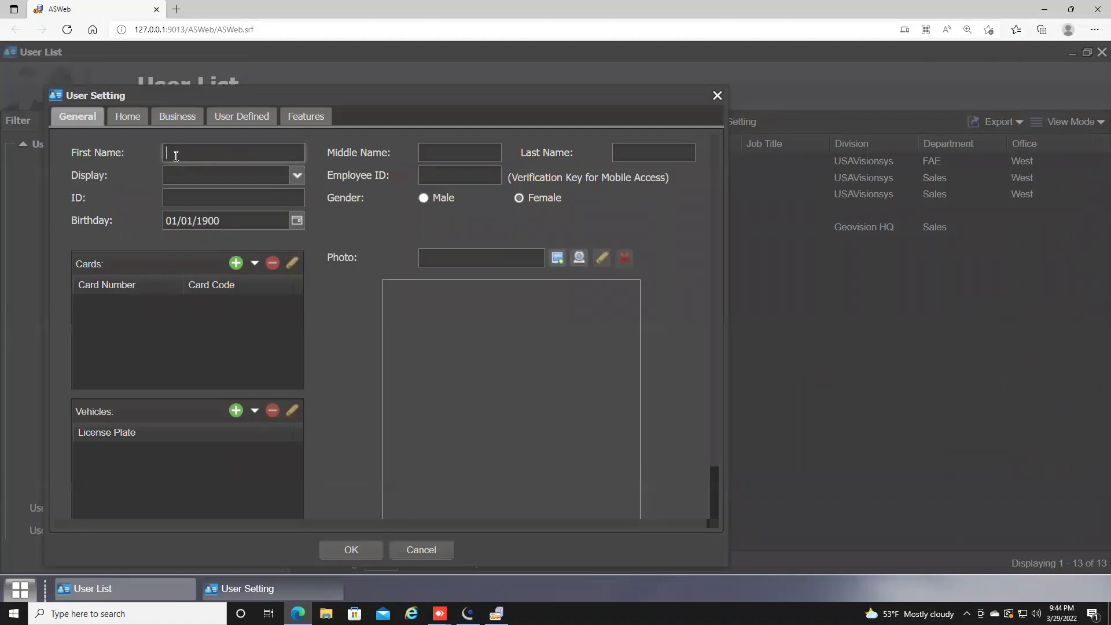
pyautogui.write('Joe')
pyautogui.press('Tab')
pyautogui.press('Tab')
pyautogui.write('Smith')
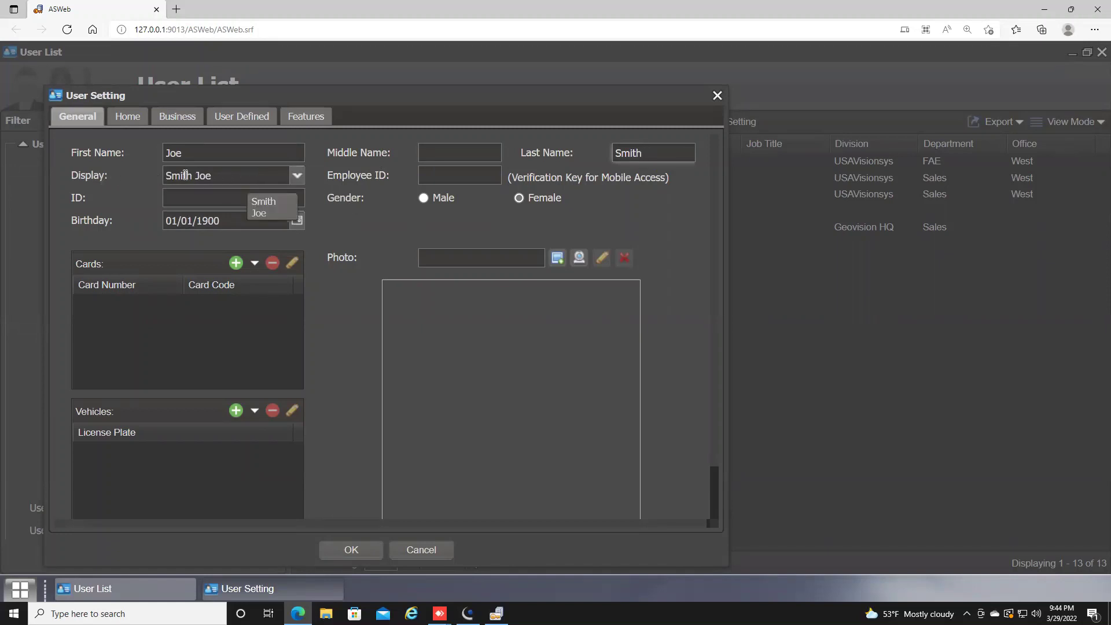
pyautogui.click(296, 180)
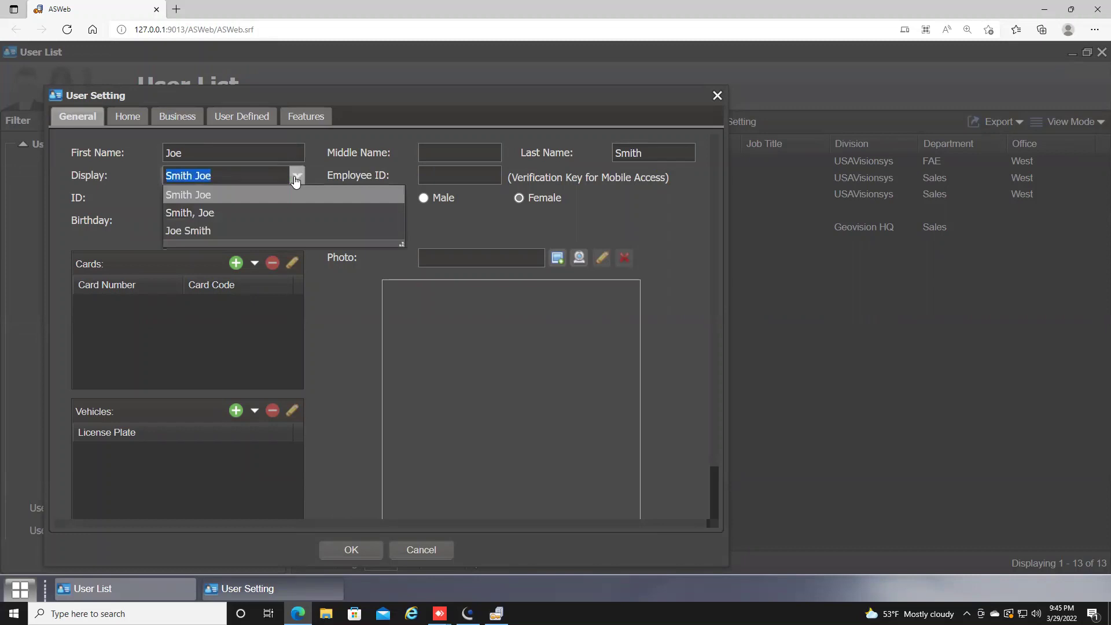
pyautogui.click(192, 230)
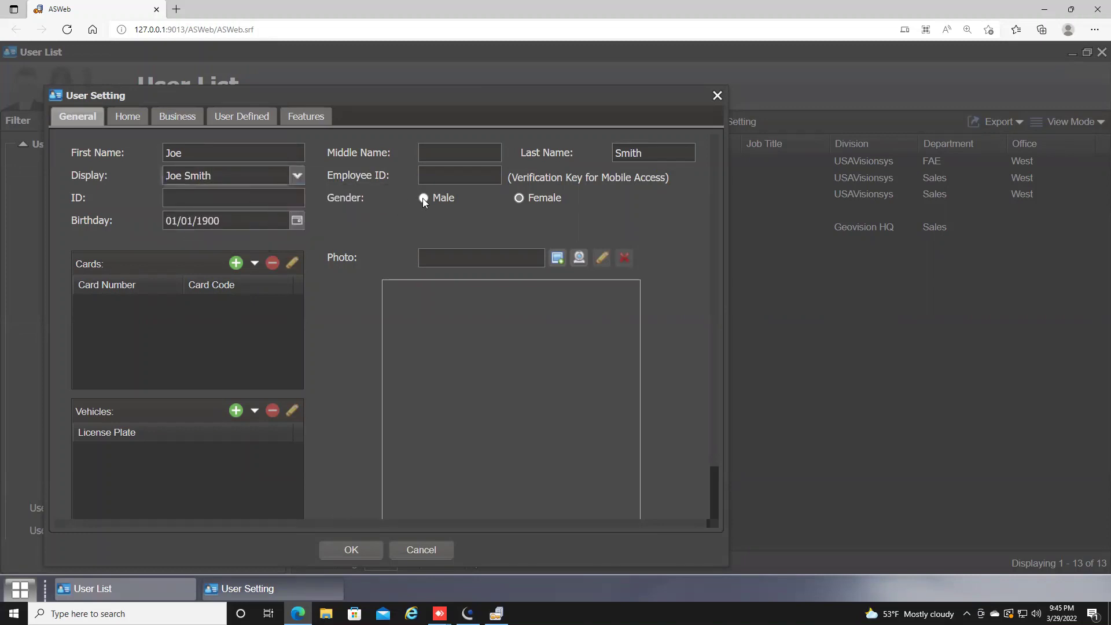
# Examine the home contact fields of the new user and return to the general details
pyautogui.click(138, 115)
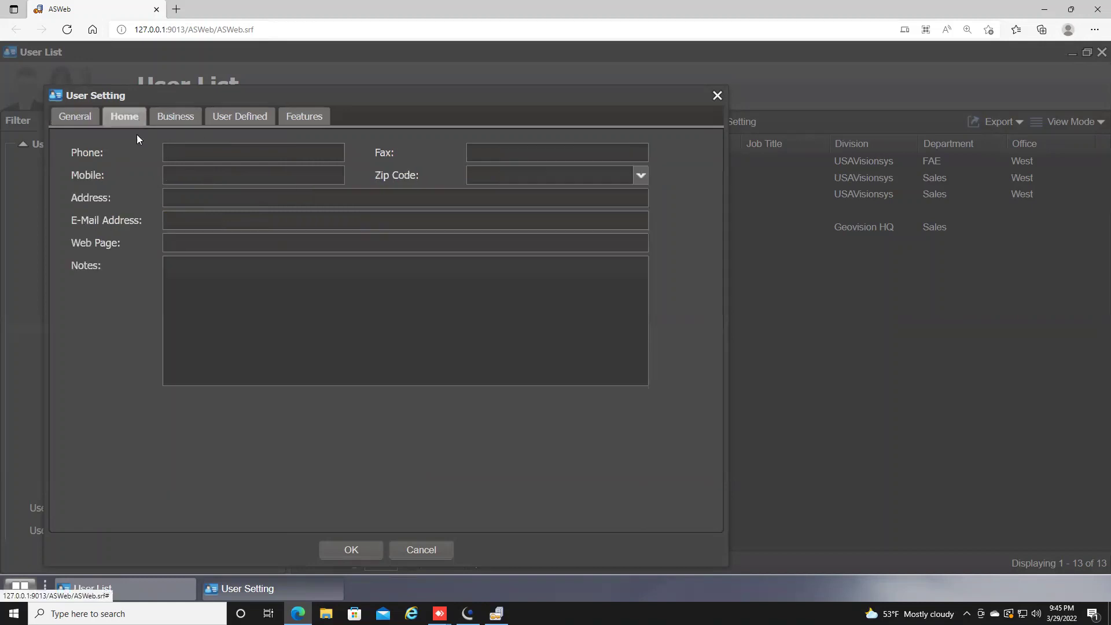
pyautogui.click(190, 151)
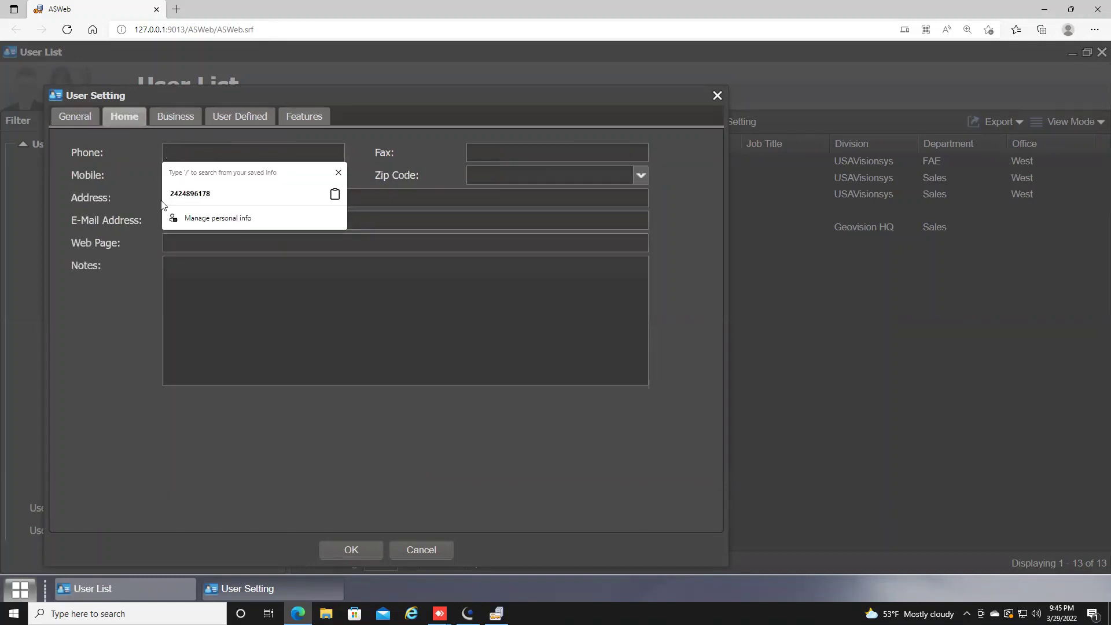
pyautogui.press('Tab')
pyautogui.press('Tab')
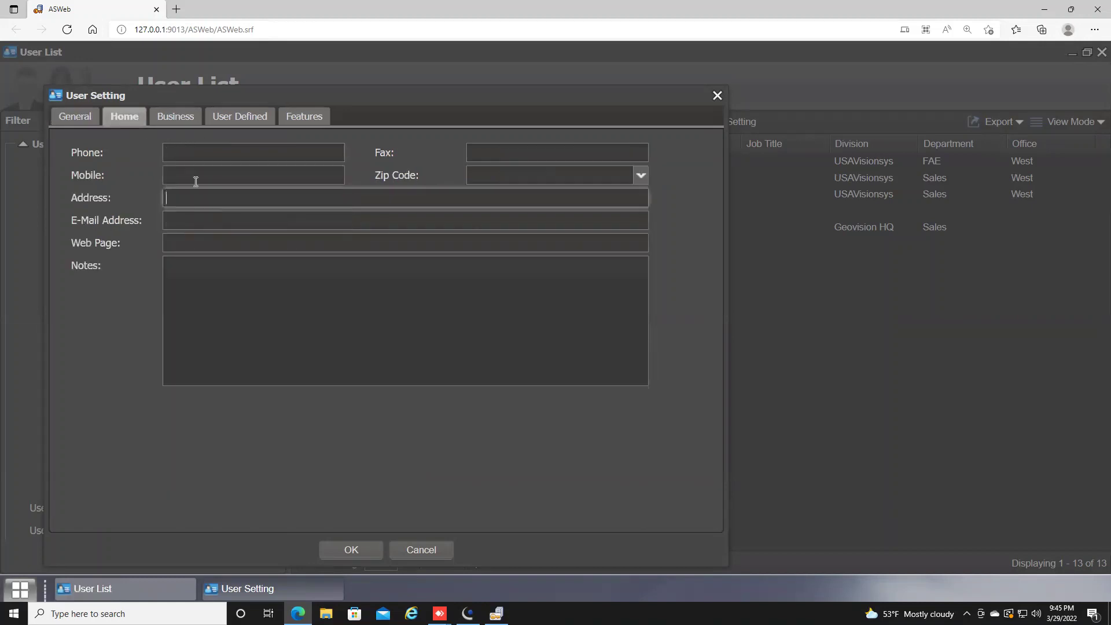
pyautogui.click(84, 118)
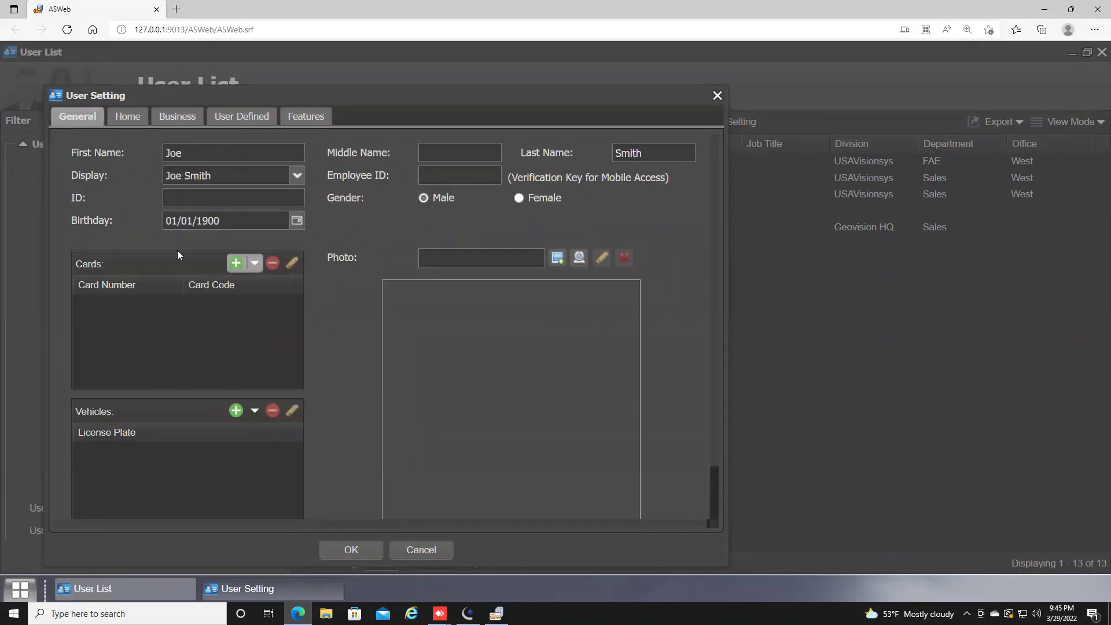
# Assign the existing Wiegand26 visitor card to the new user, and remove it from the user's cards again
pyautogui.click(254, 265)
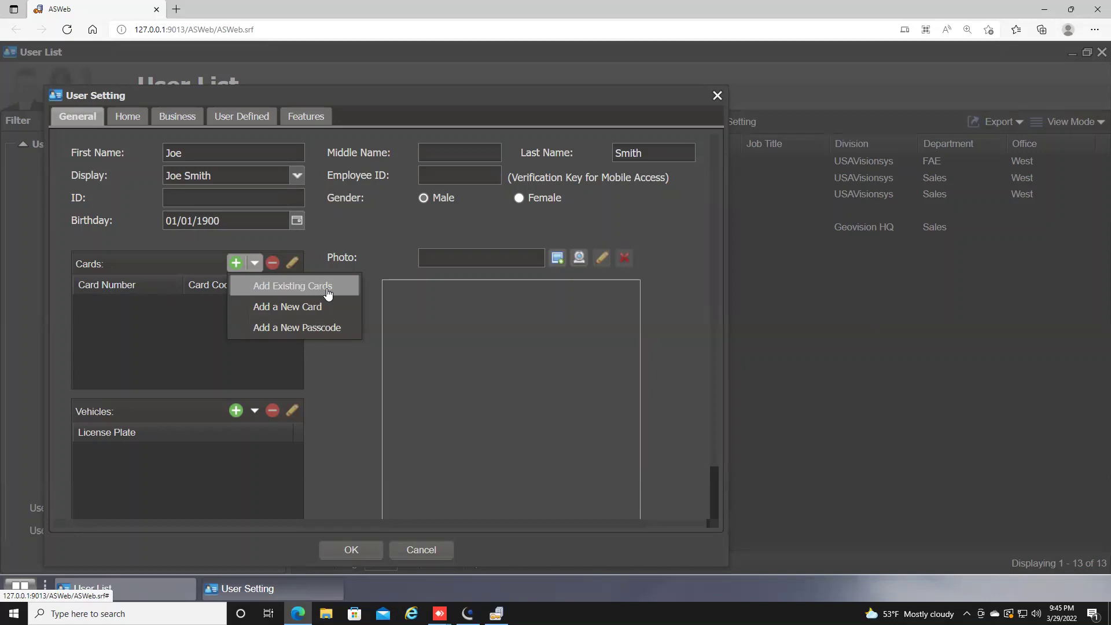
pyautogui.click(295, 287)
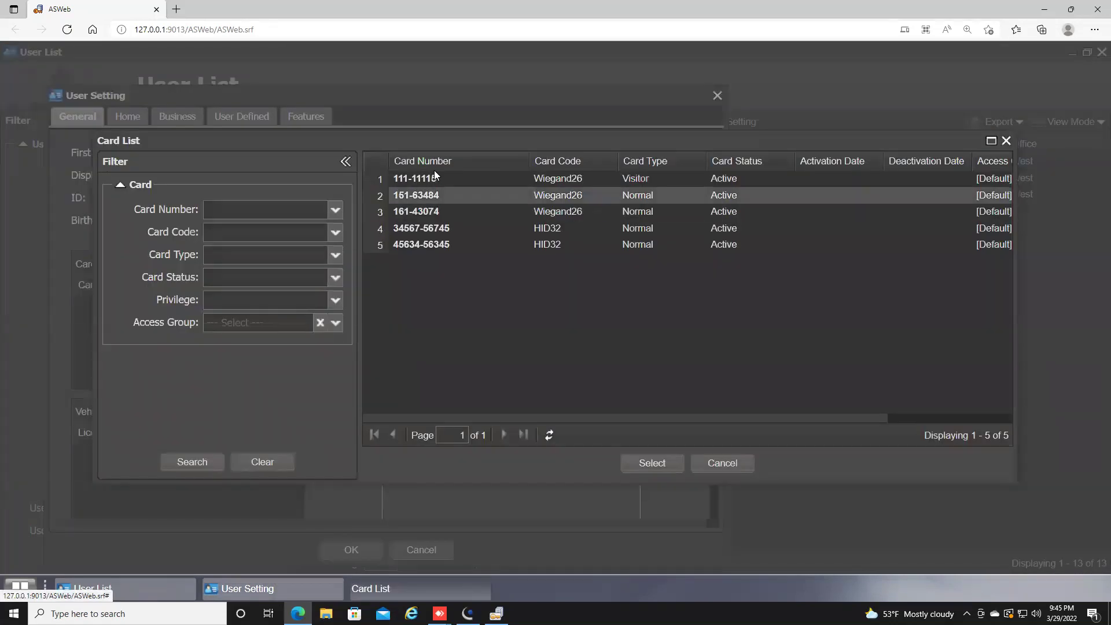
pyautogui.doubleClick(484, 179)
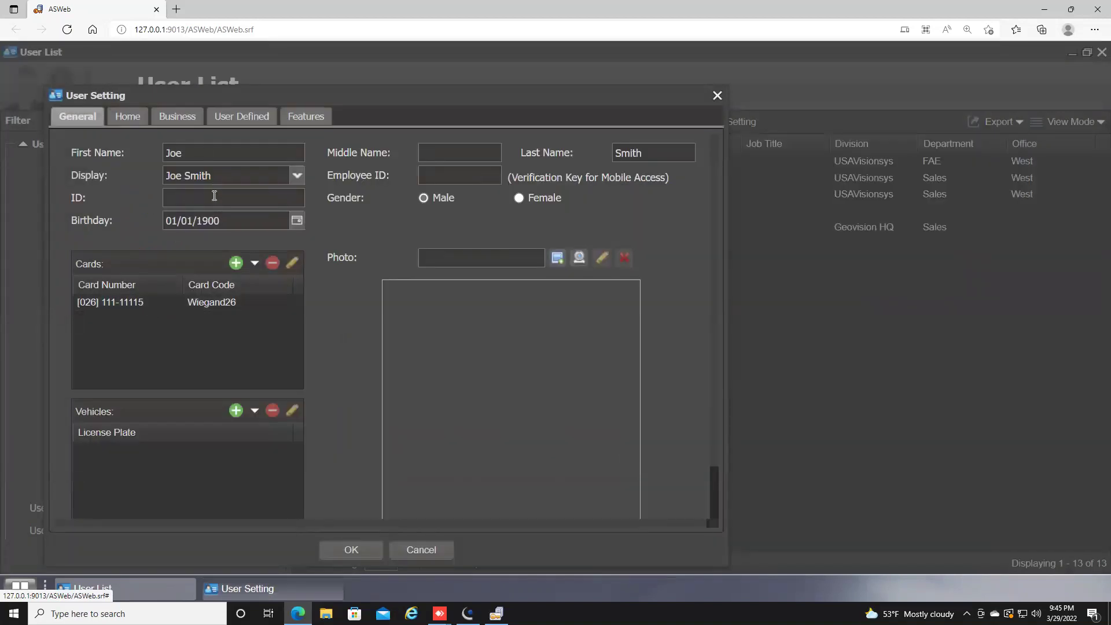
pyautogui.click(229, 303)
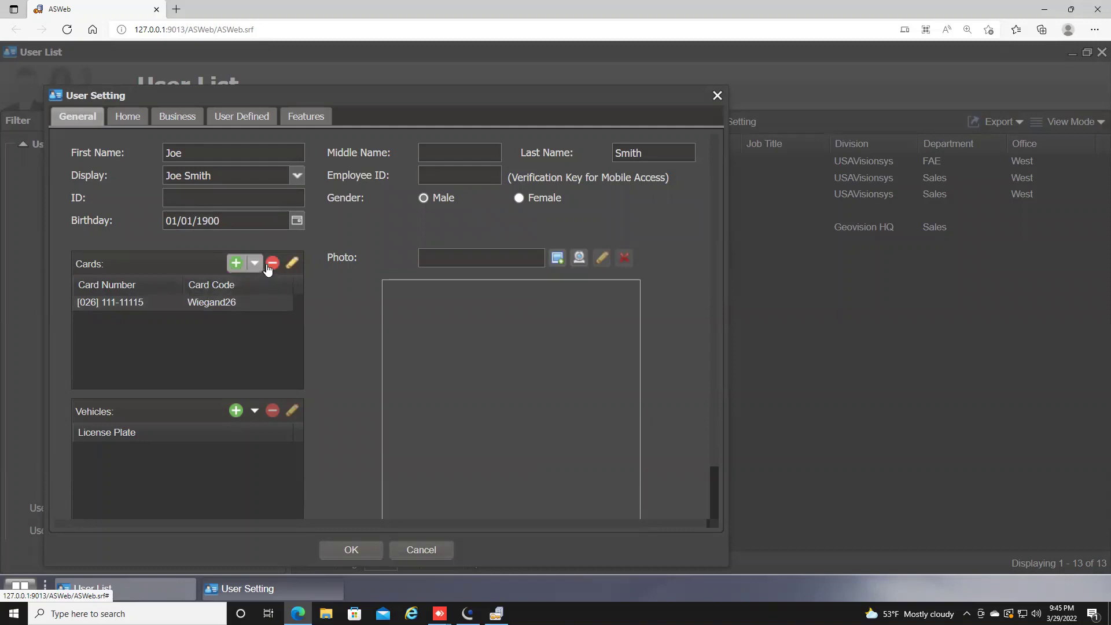
pyautogui.click(273, 262)
# Open the form for adding a new card to the user, and close it without entering a card number
pyautogui.click(255, 266)
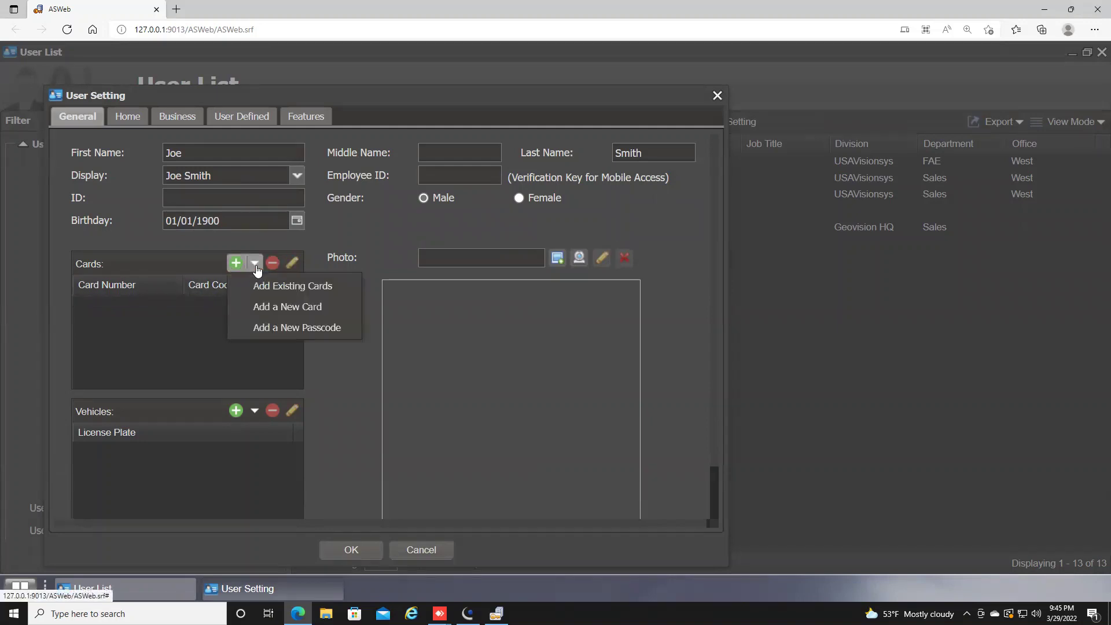
pyautogui.click(262, 308)
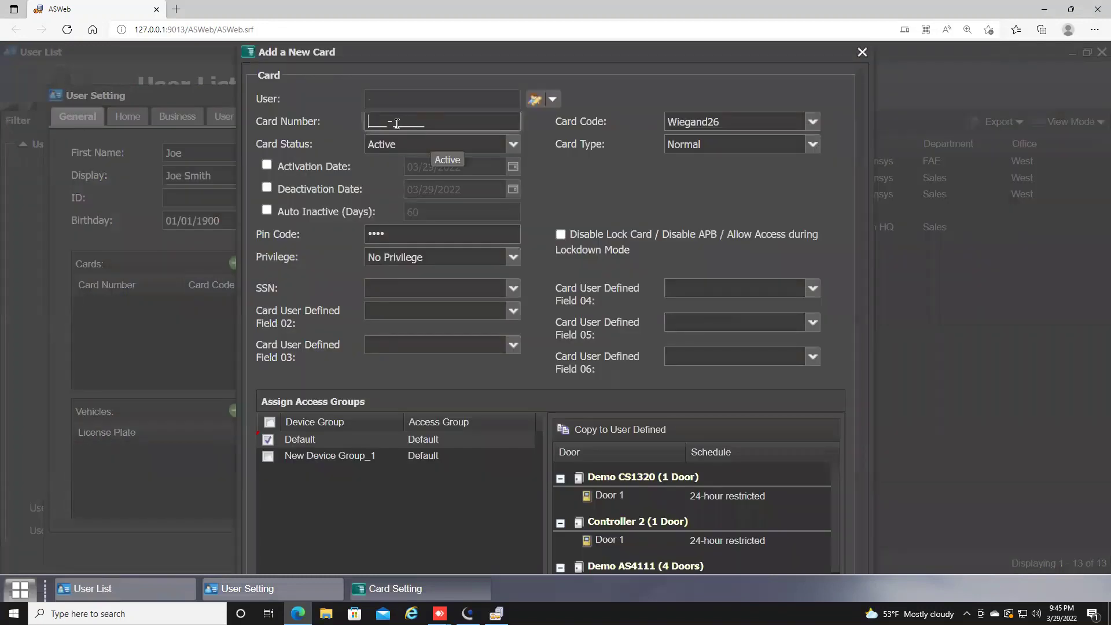
pyautogui.click(399, 122)
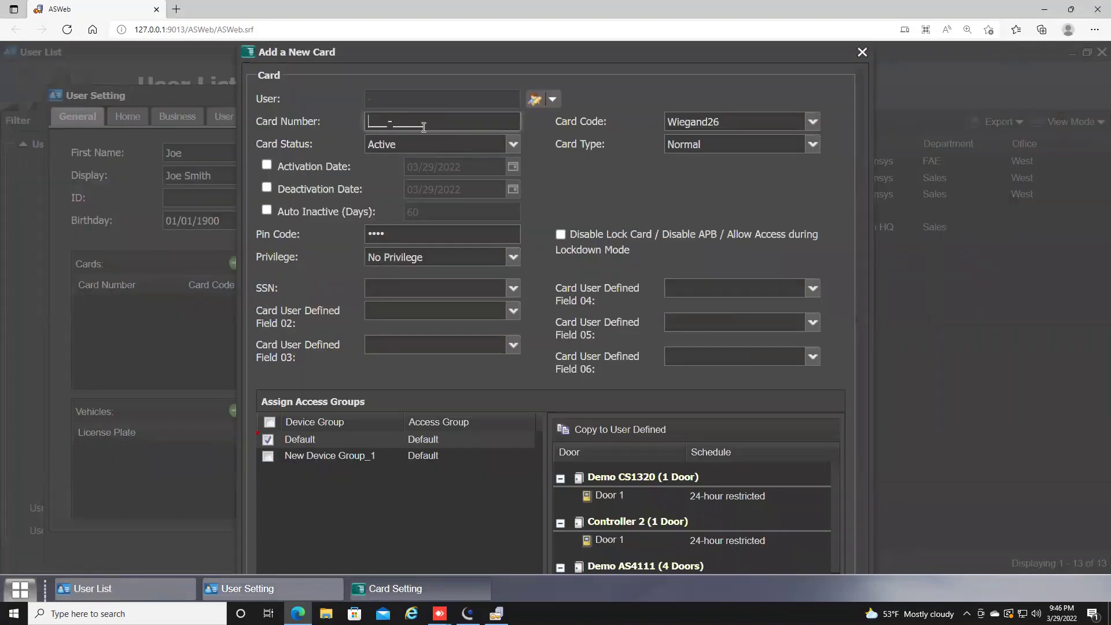
pyautogui.click(860, 52)
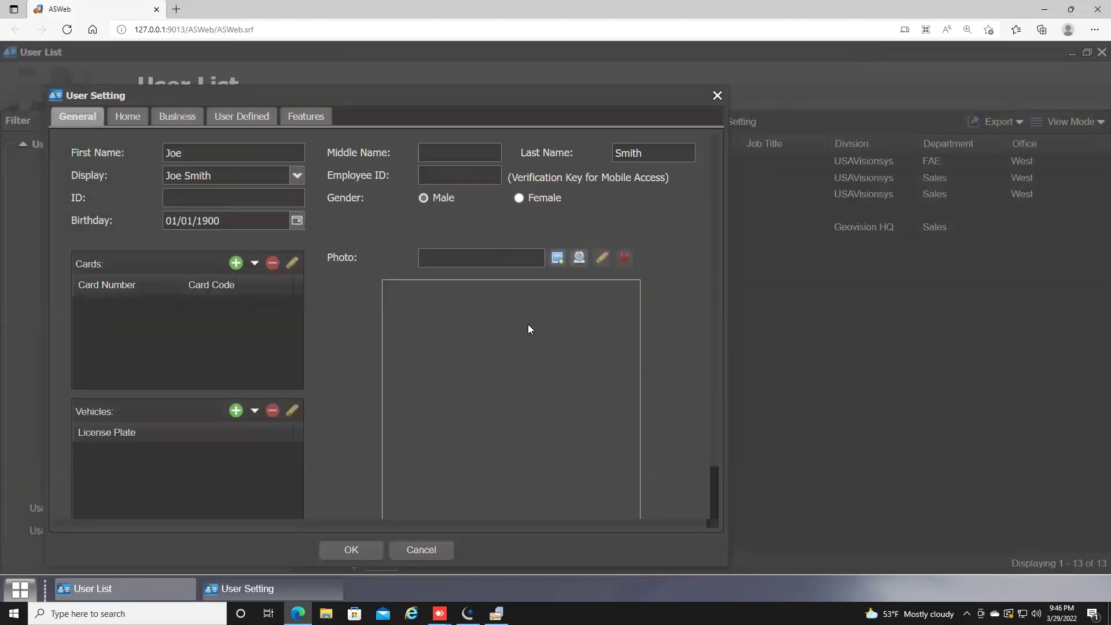
# Open the file picker for the user's photo without choosing a file, and close the new user form without saving
pyautogui.click(559, 259)
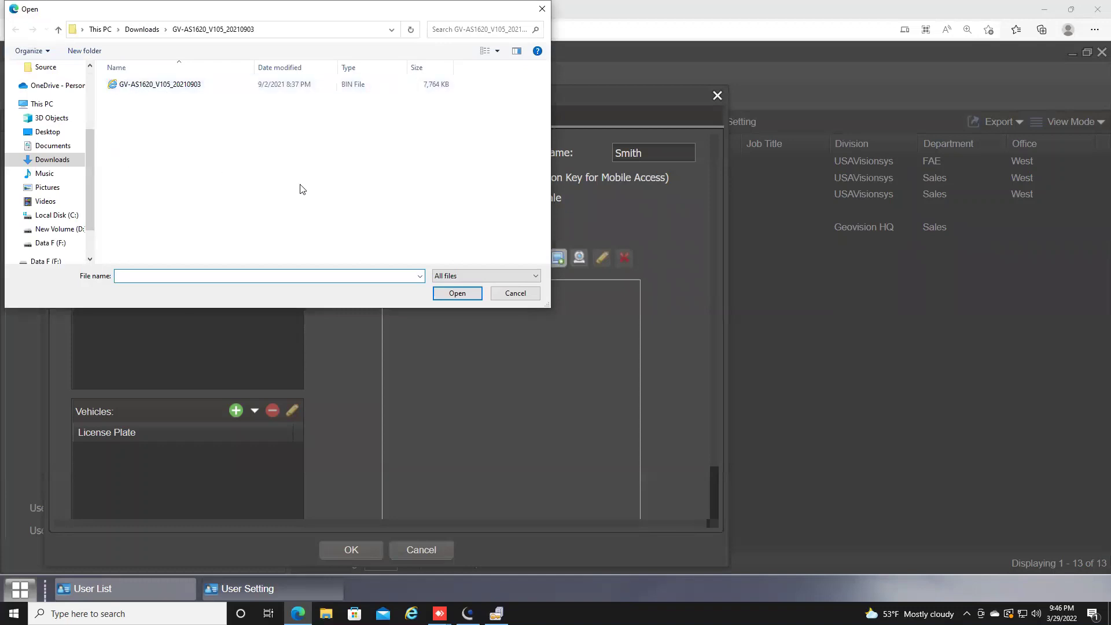
pyautogui.click(513, 294)
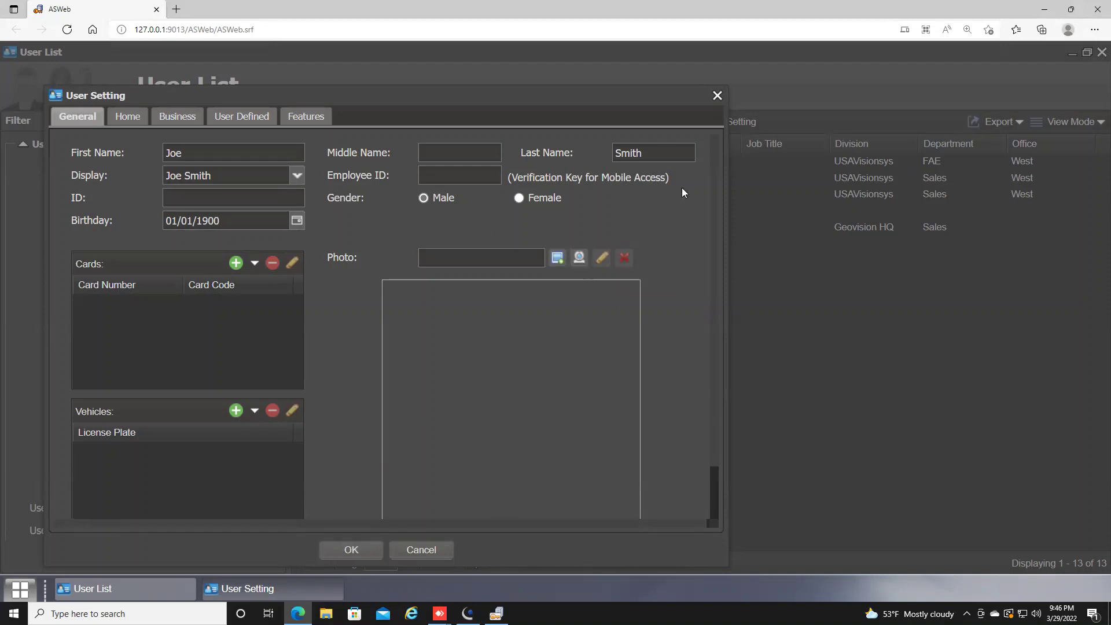
pyautogui.click(717, 96)
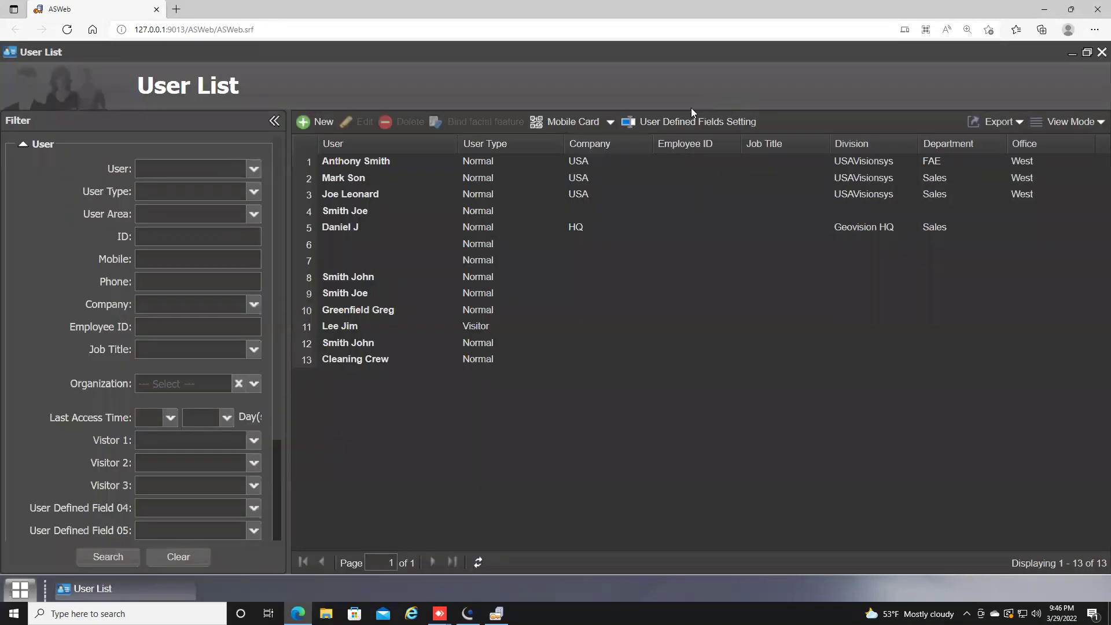
# Close the User List and open the Access Log in a maximized window
pyautogui.click(1099, 53)
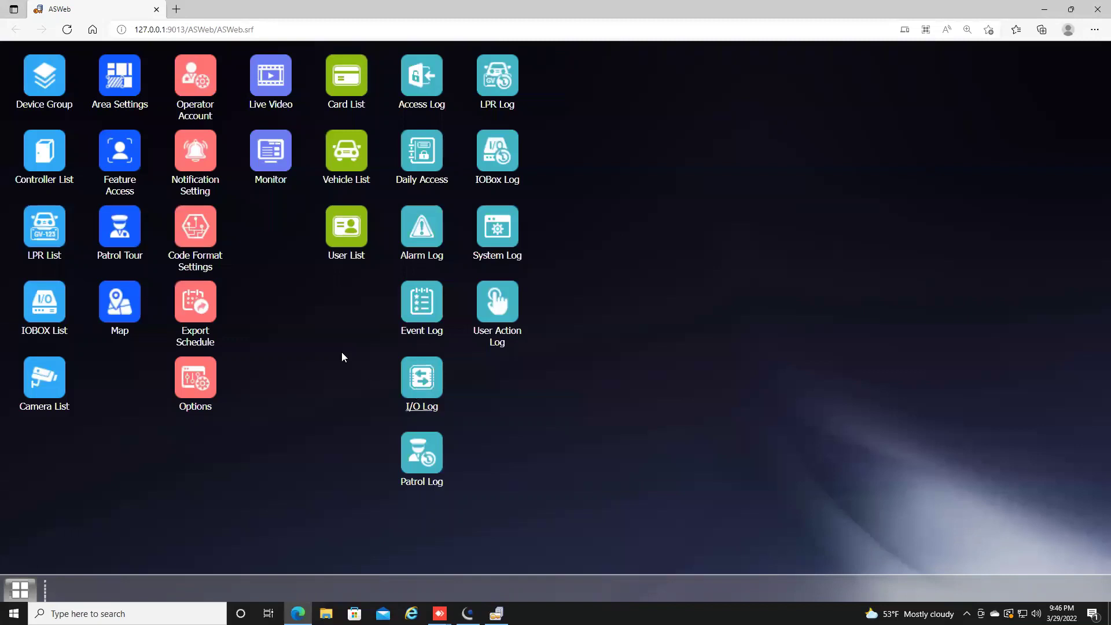
pyautogui.click(430, 84)
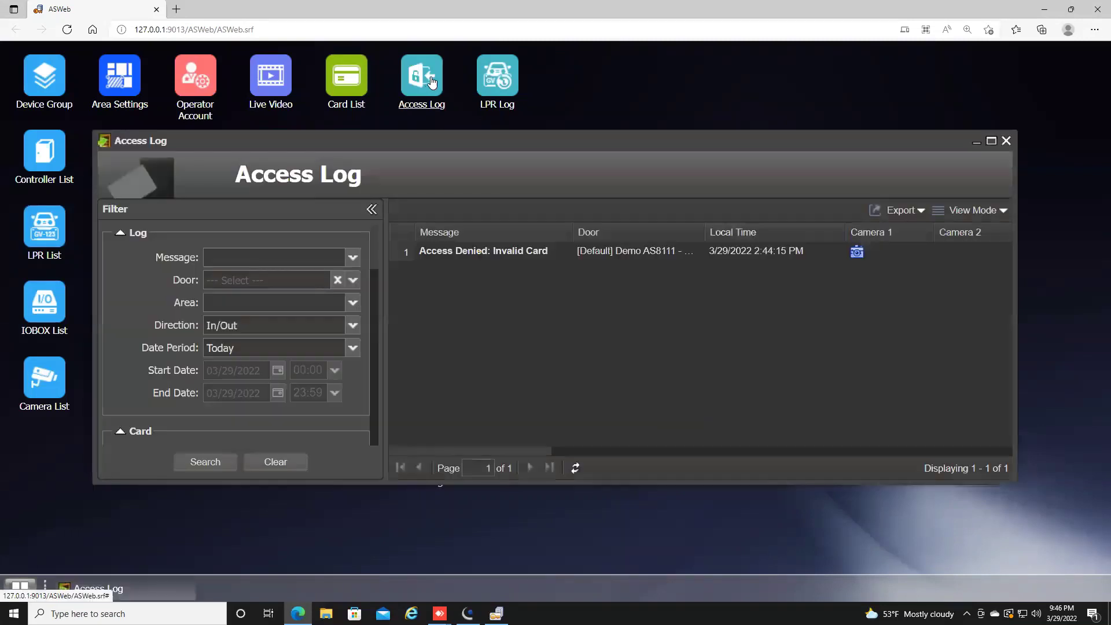
pyautogui.click(991, 141)
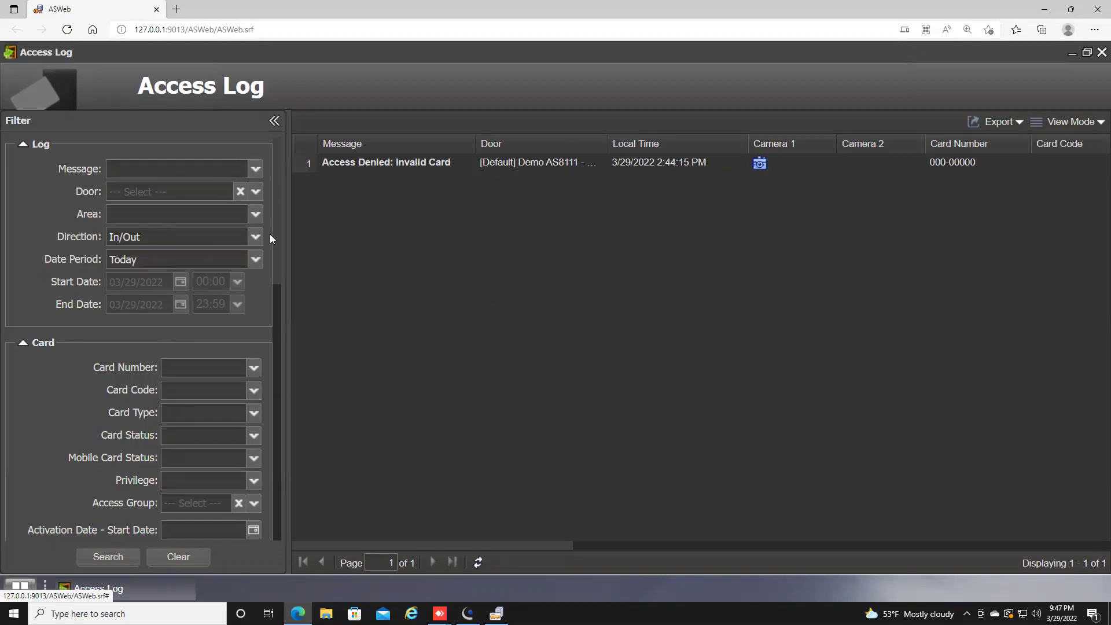
# Set the Access Log's date period to Last Month and search for the matching entries
pyautogui.click(257, 263)
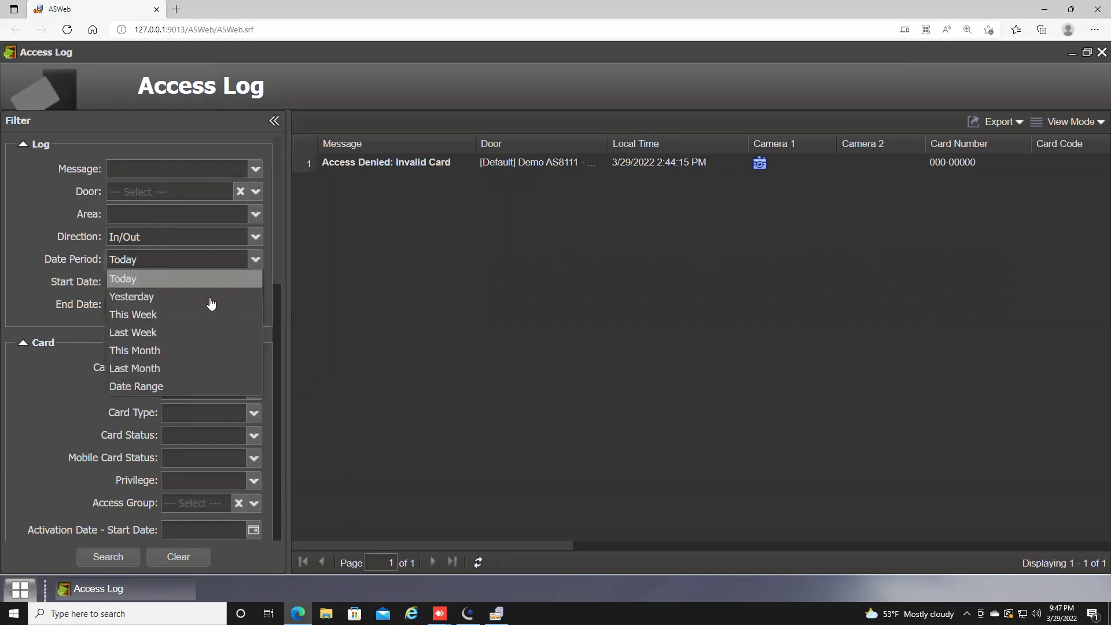
pyautogui.click(186, 366)
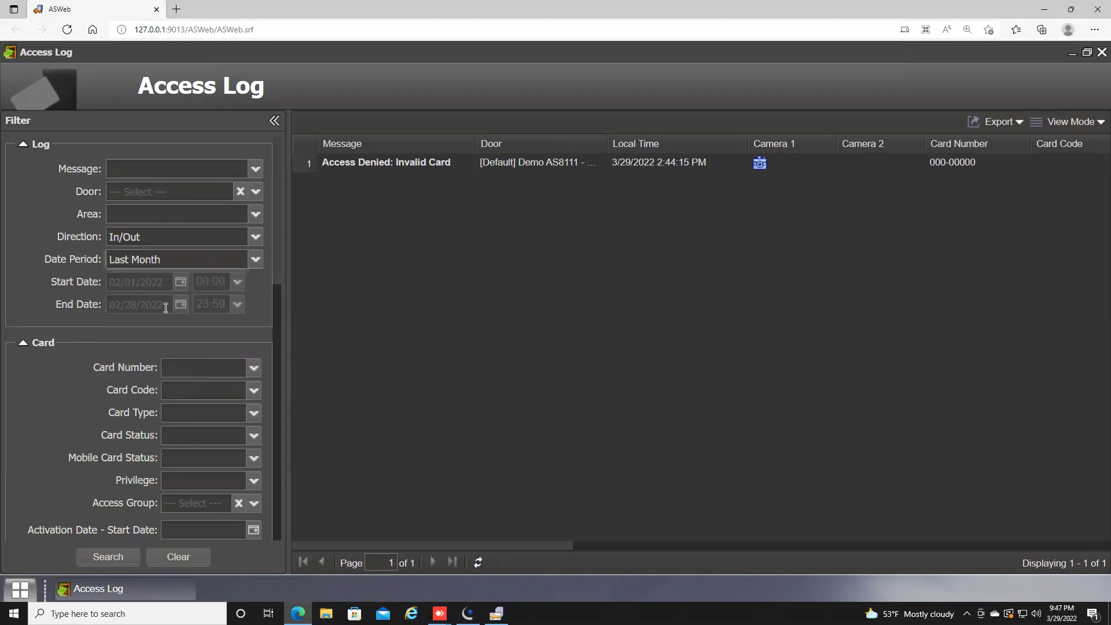
pyautogui.click(111, 556)
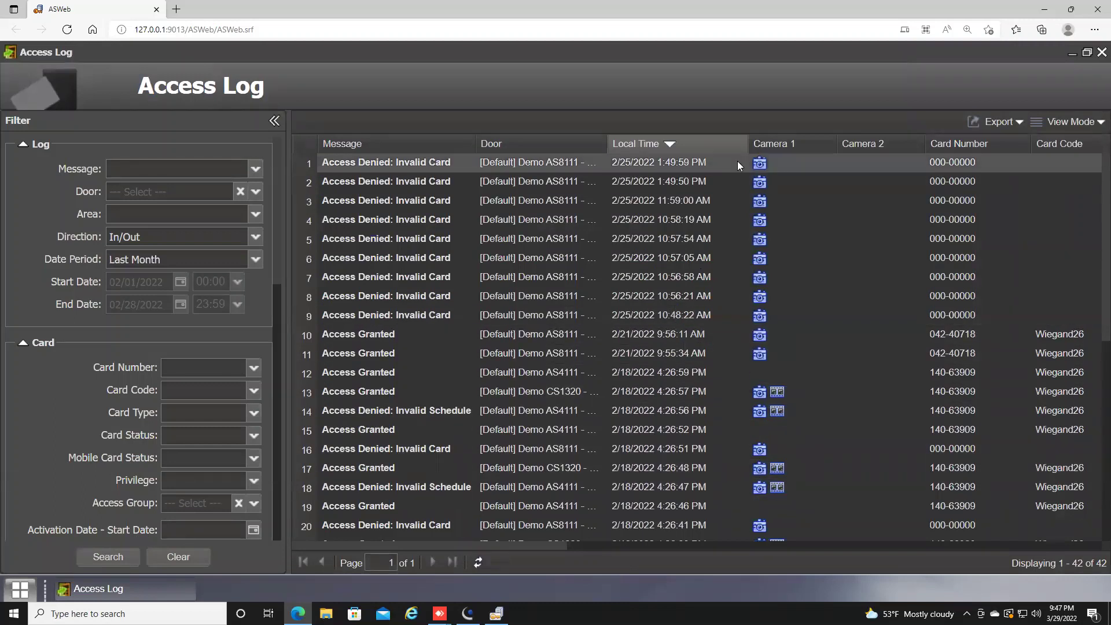
pyautogui.moveTo(760, 166)
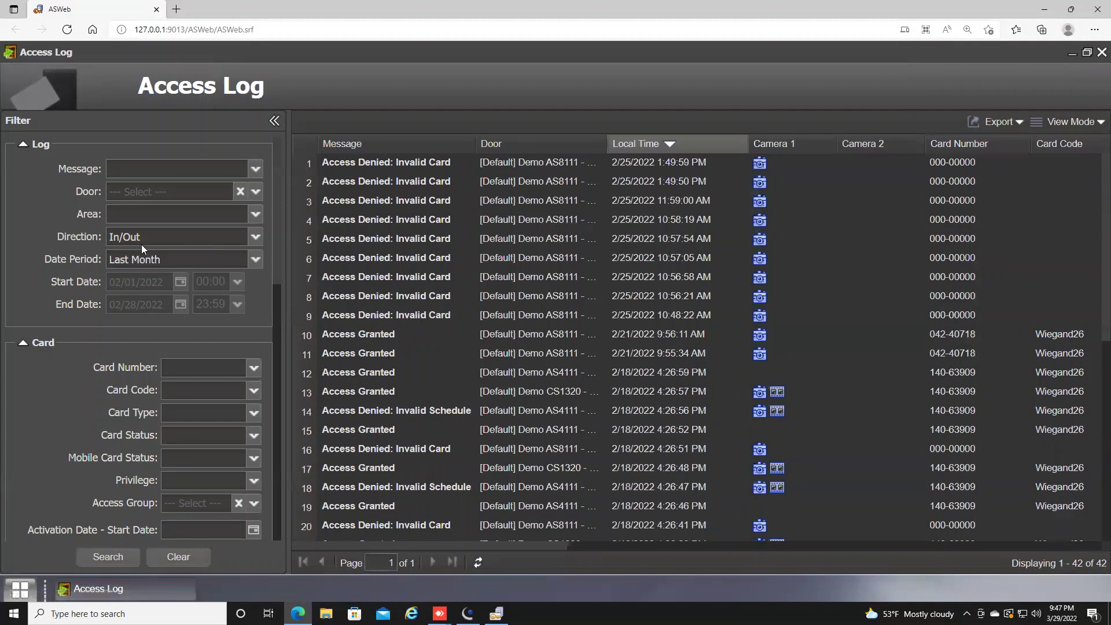
# Examine the Access Log's filter options, including the message types, card fields, user choices and user-defined fields
pyautogui.click(256, 170)
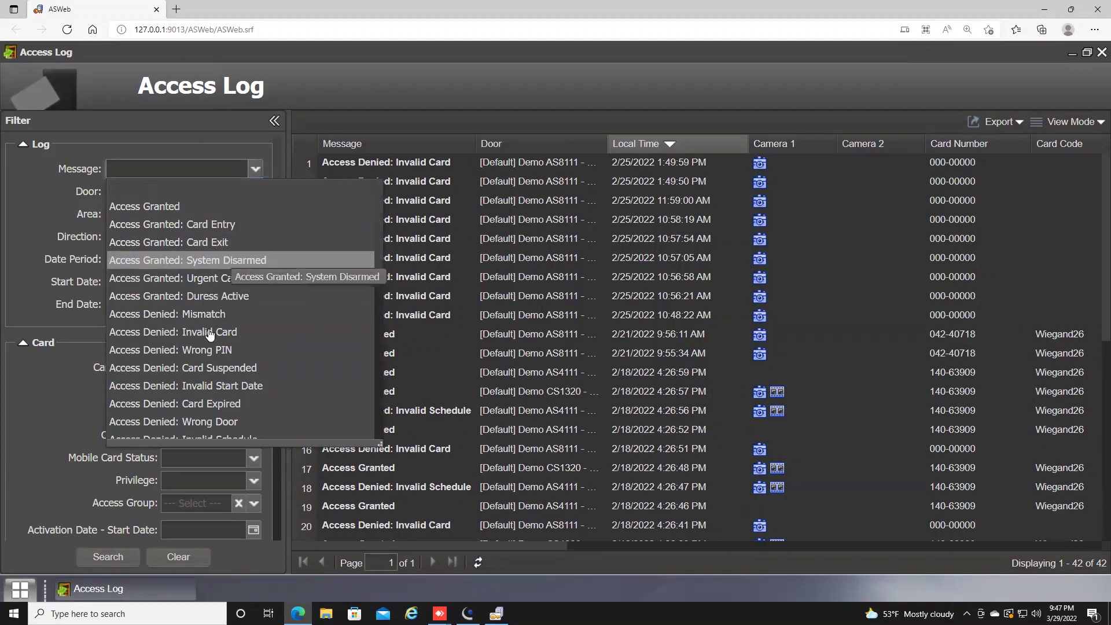
pyautogui.click(17, 224)
pyautogui.scroll(-2, 227, 292)
pyautogui.scroll(-6, 226, 291)
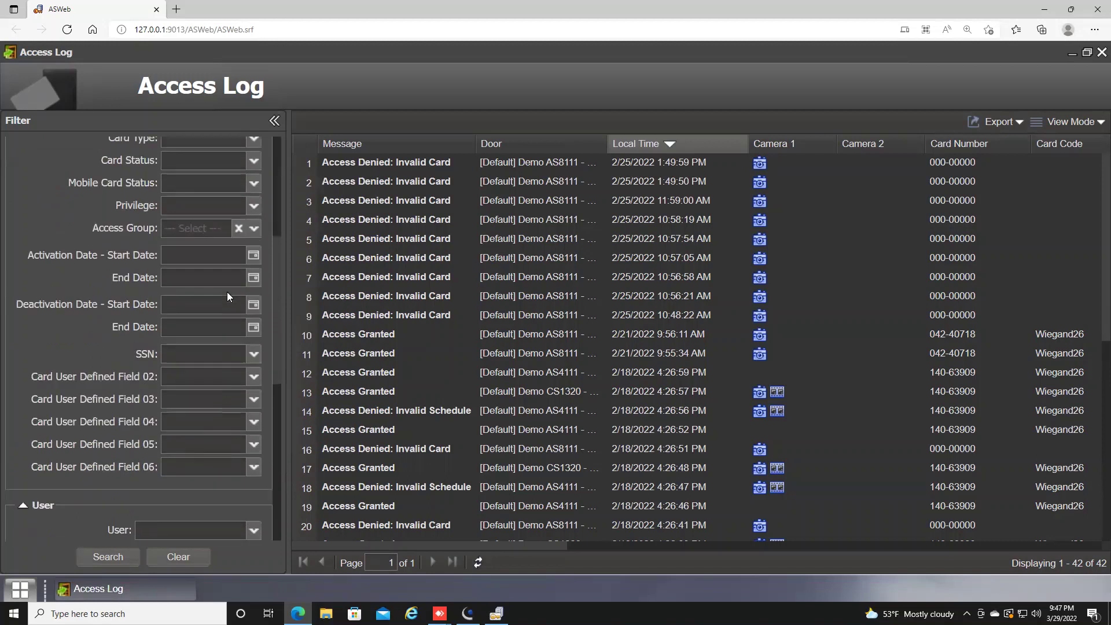
pyautogui.click(254, 322)
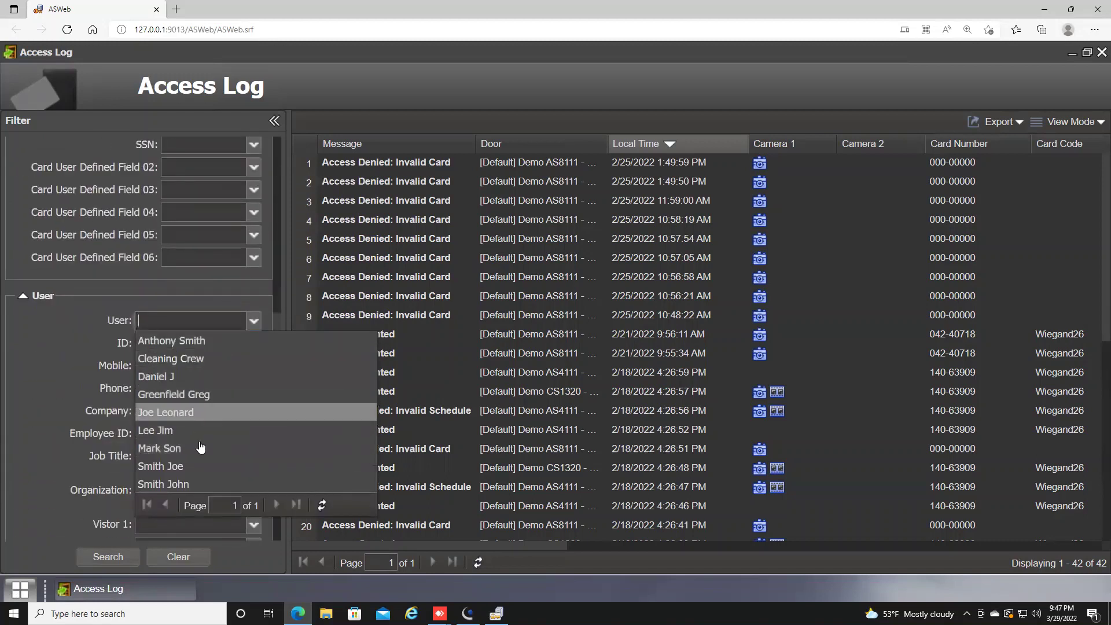
pyautogui.click(72, 375)
pyautogui.scroll(-4, 149, 378)
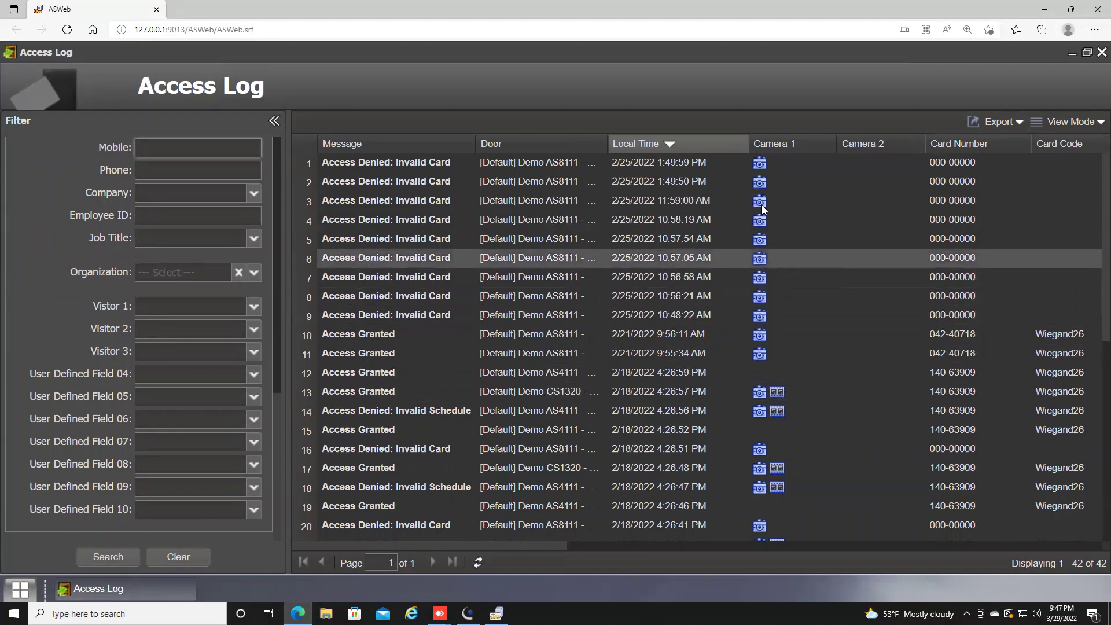
pyautogui.moveTo(745, 360)
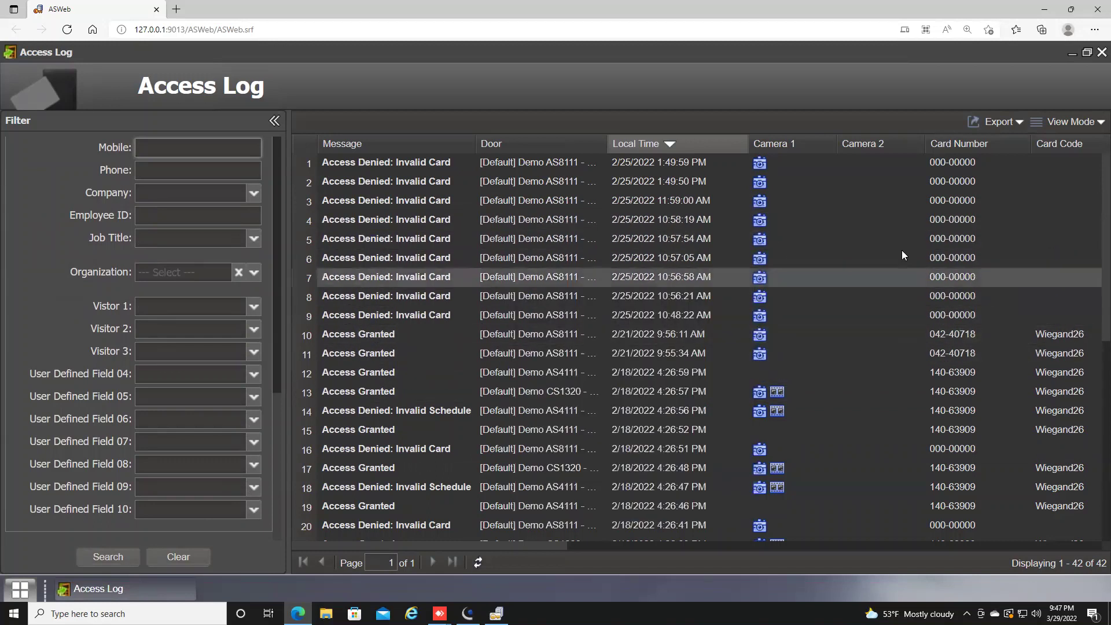
# Examine the Access Log's PDF export options for all entries or the current page, and close the log
pyautogui.click(1016, 123)
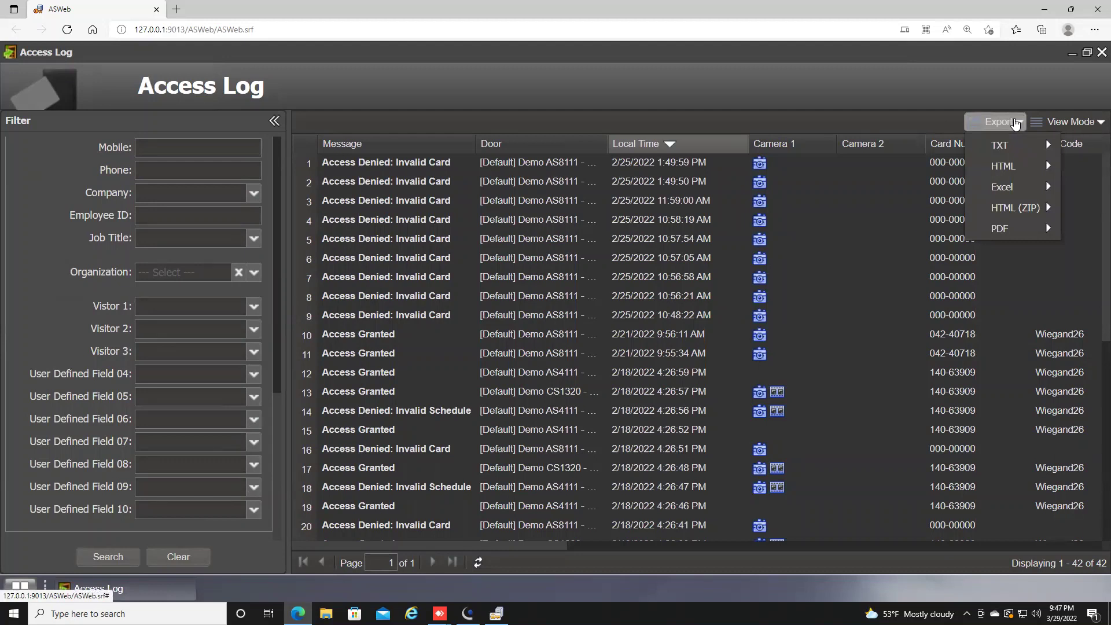
pyautogui.moveTo(1018, 234)
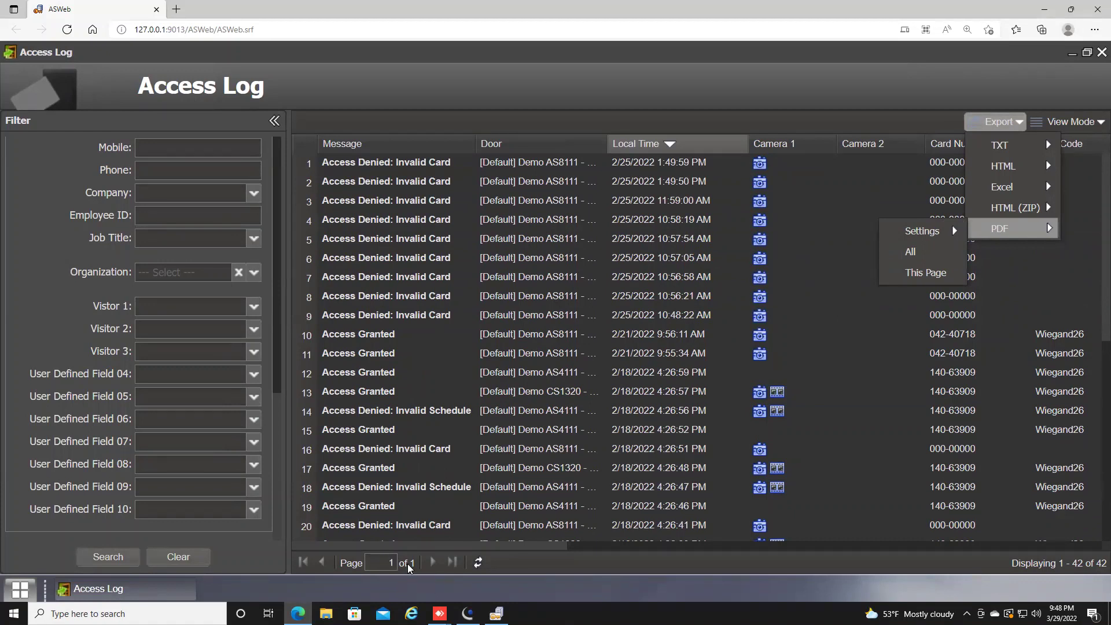
pyautogui.click(943, 259)
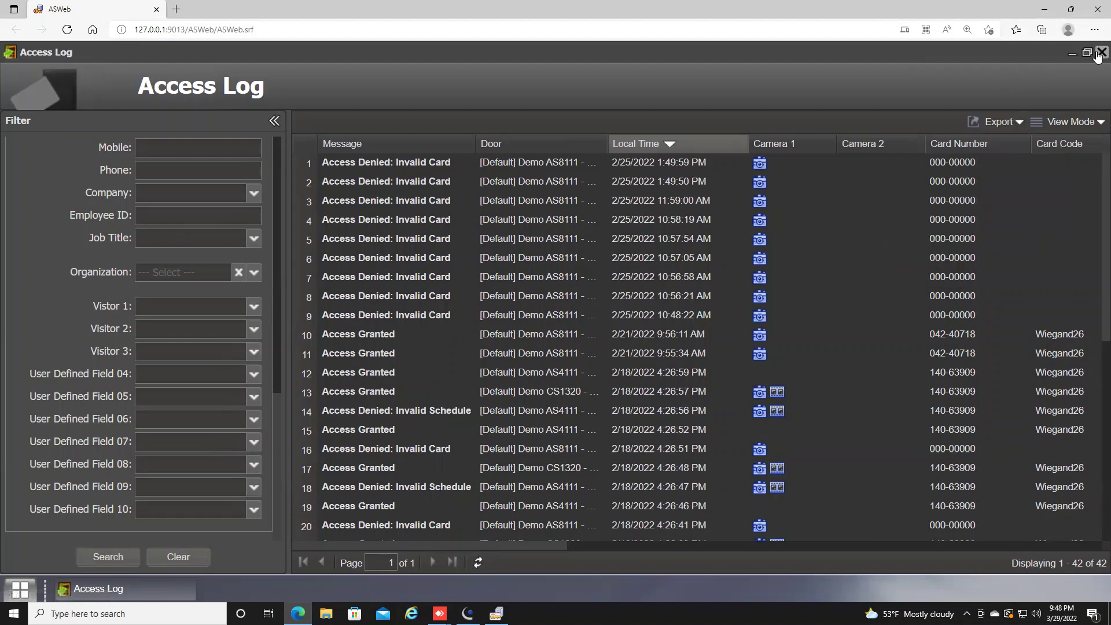
pyautogui.click(1097, 53)
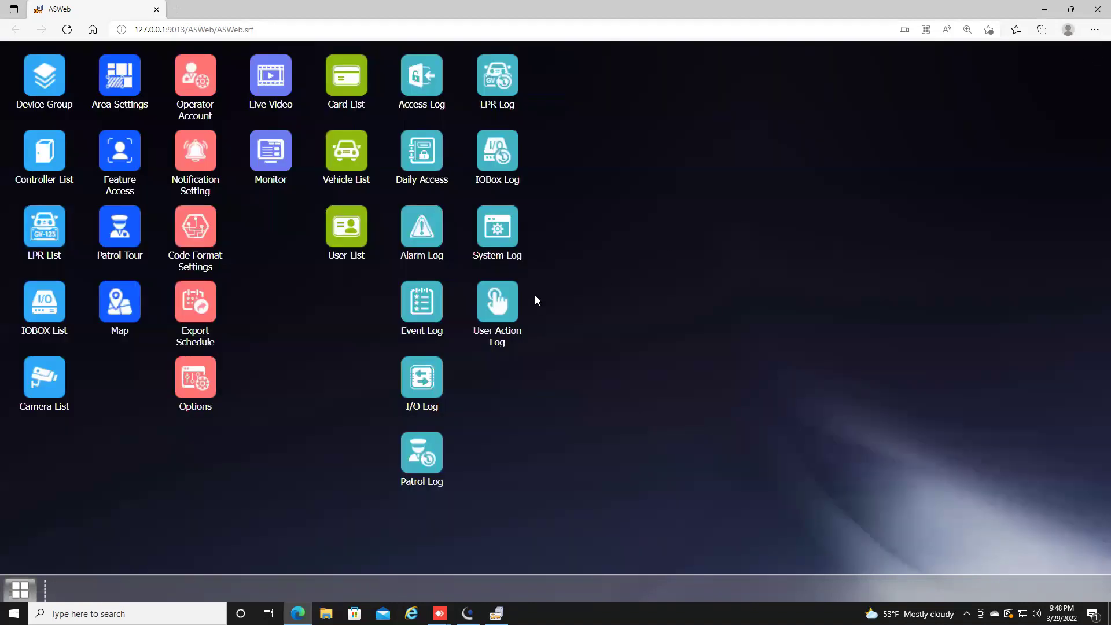
# Open the LPR Log in a maximized window and search it for entries with the date period set to Last Week
pyautogui.click(499, 87)
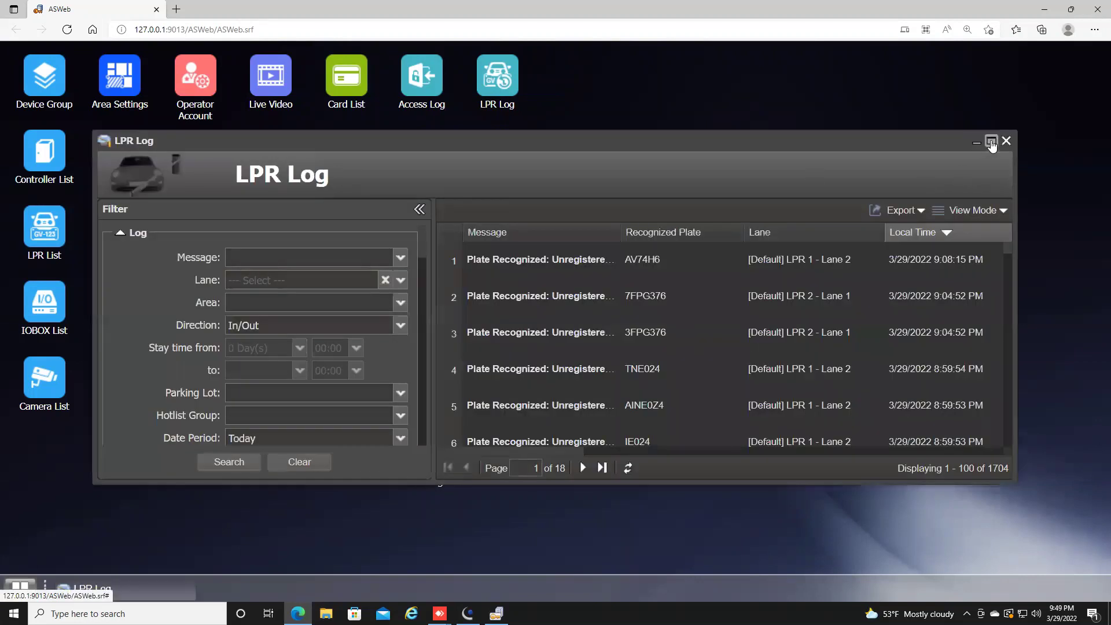
pyautogui.doubleClick(681, 160)
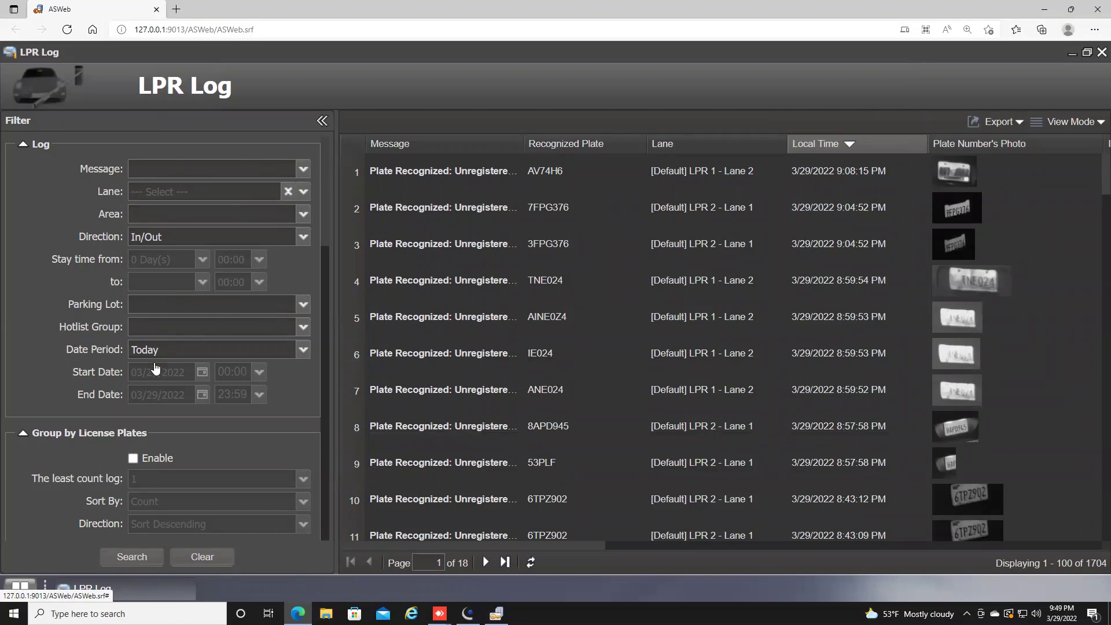
pyautogui.click(302, 349)
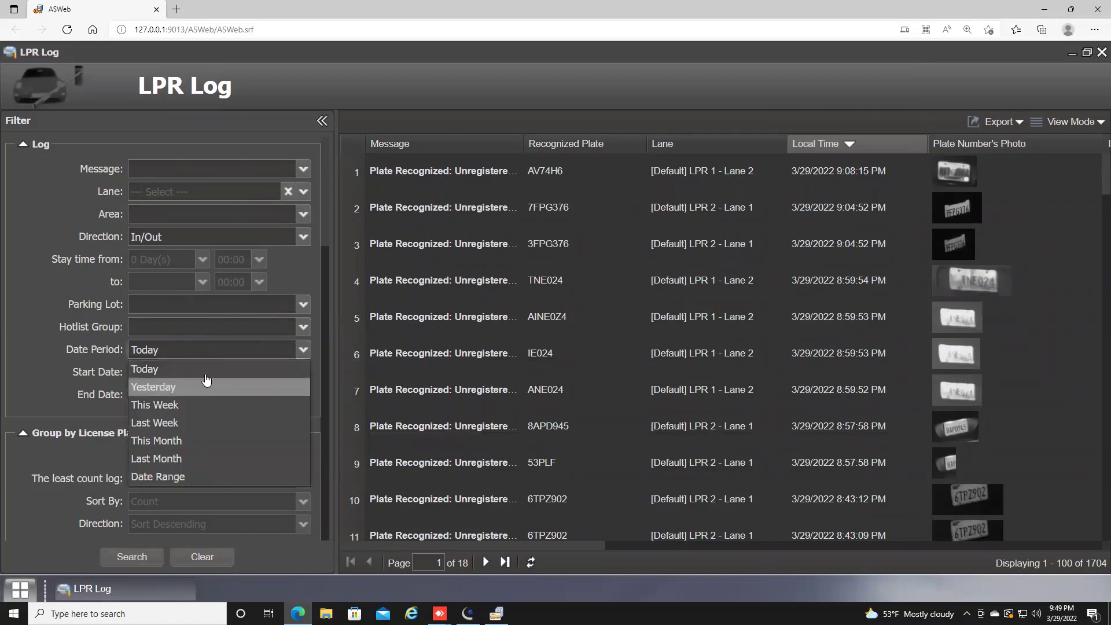
pyautogui.click(198, 423)
pyautogui.click(149, 559)
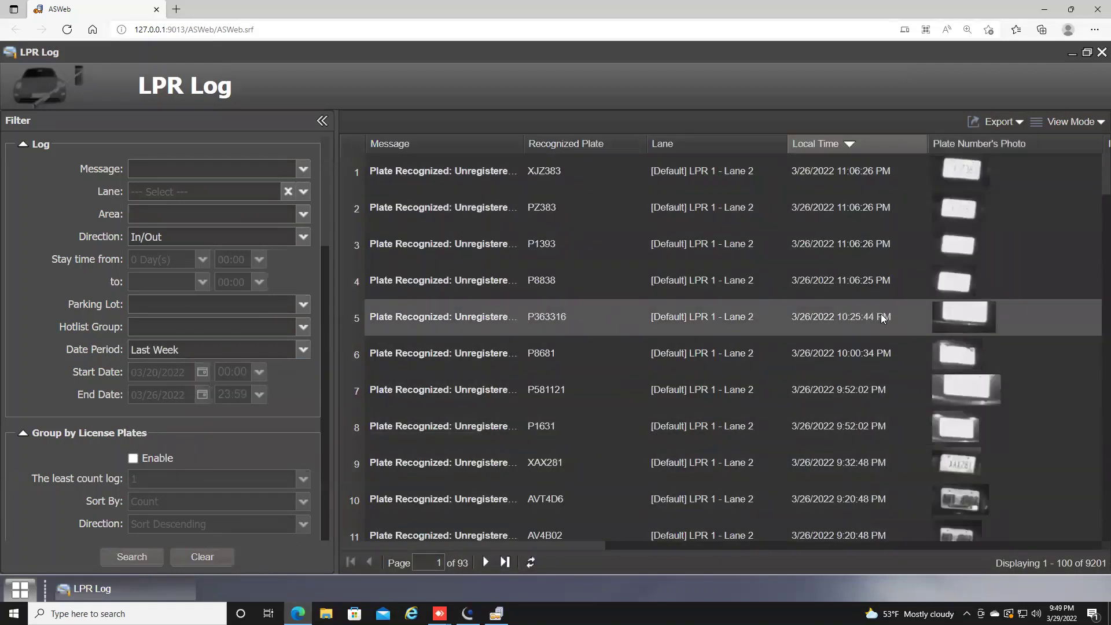
# Review the recognized plate entries in the LPR Log, check its PDF export options, and close the log
pyautogui.scroll(-2, 880, 361)
pyautogui.scroll(-15, 879, 360)
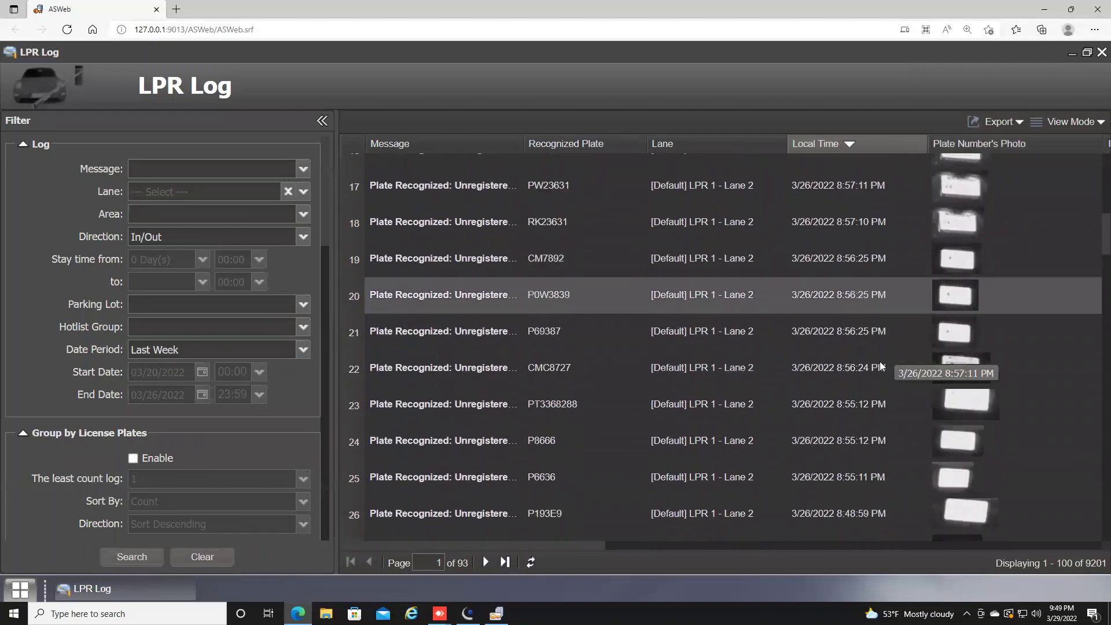
pyautogui.scroll(-20, 878, 364)
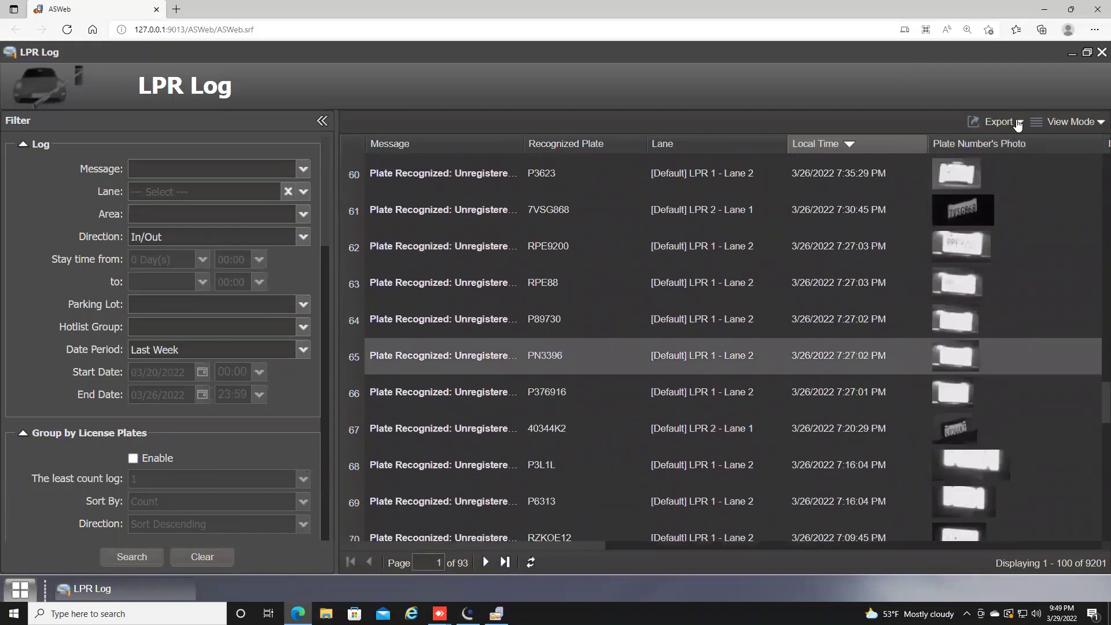
pyautogui.click(1018, 123)
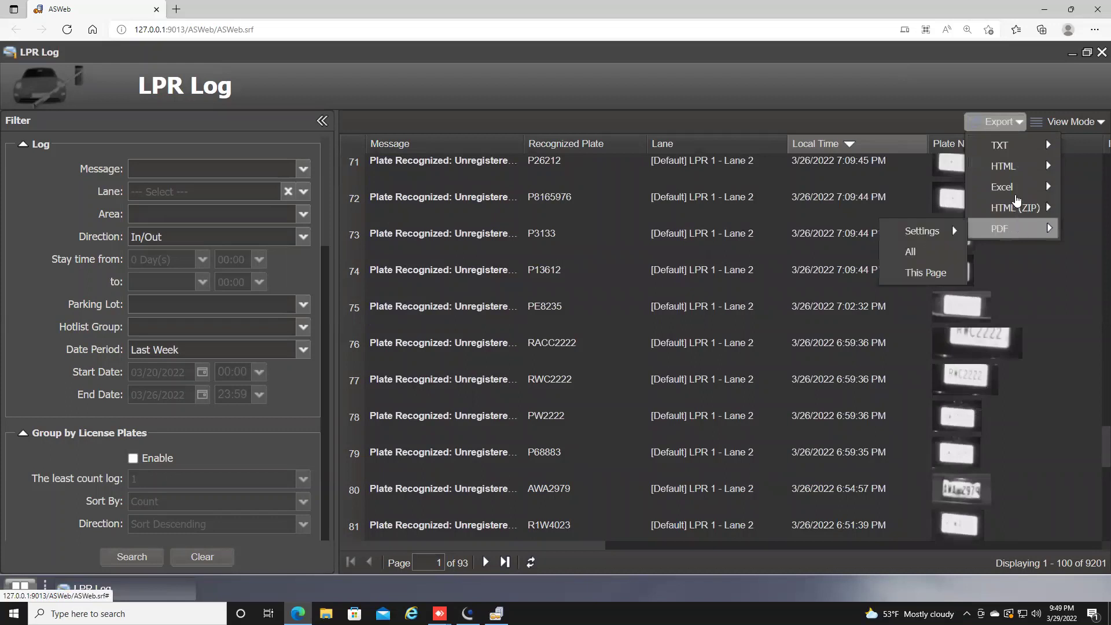
pyautogui.moveTo(1019, 229)
pyautogui.click(1100, 52)
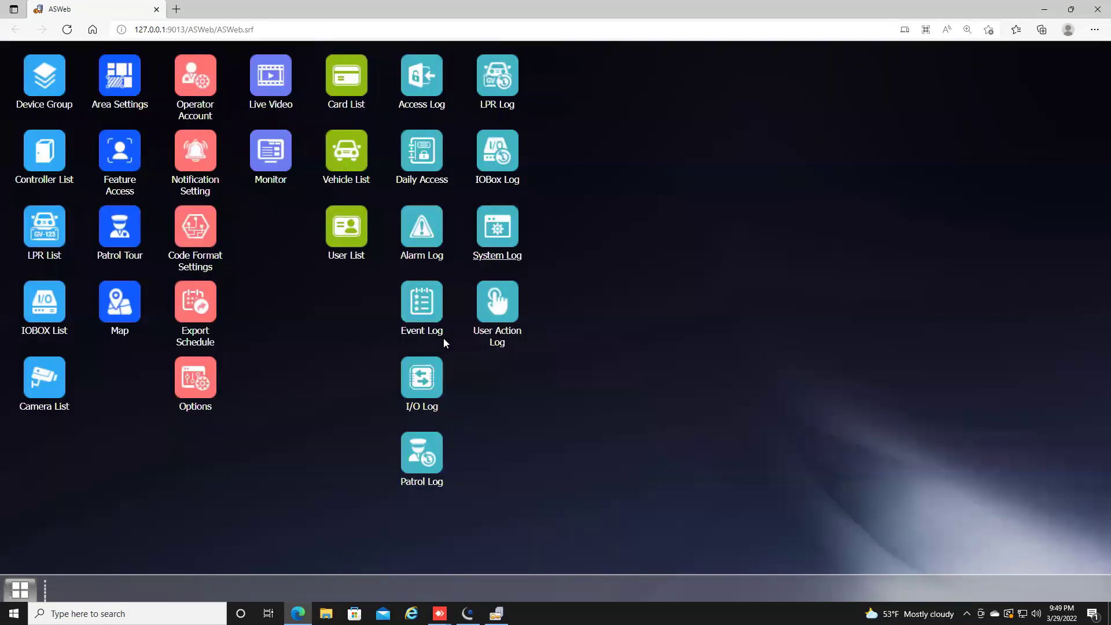
# Open the Event Log in a maximized window and dismiss the Windows Update notification
pyautogui.click(416, 307)
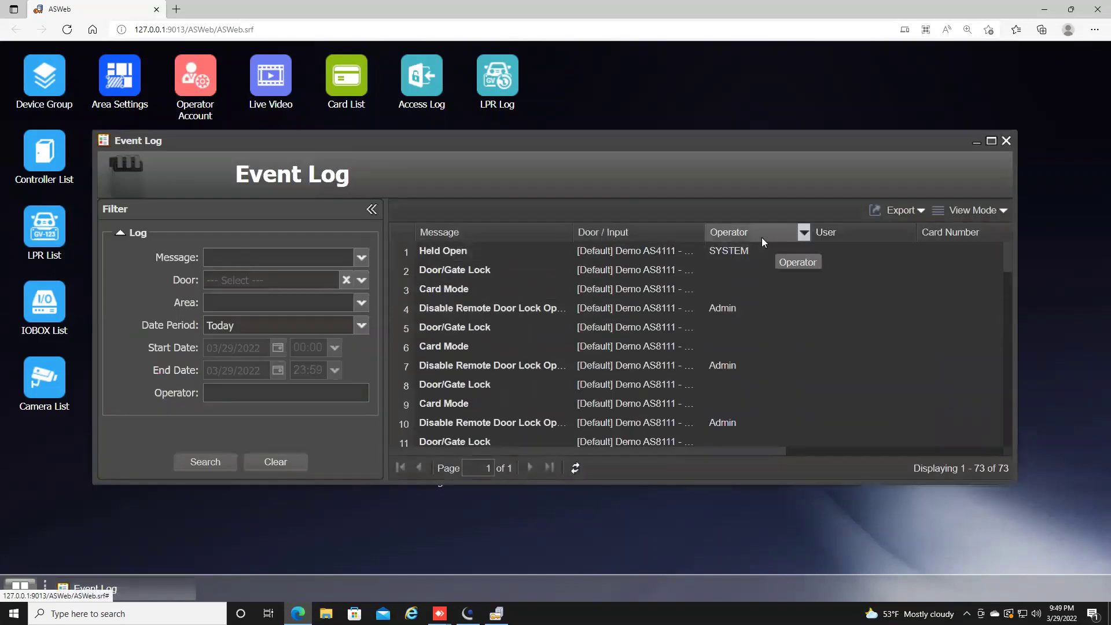
pyautogui.click(990, 142)
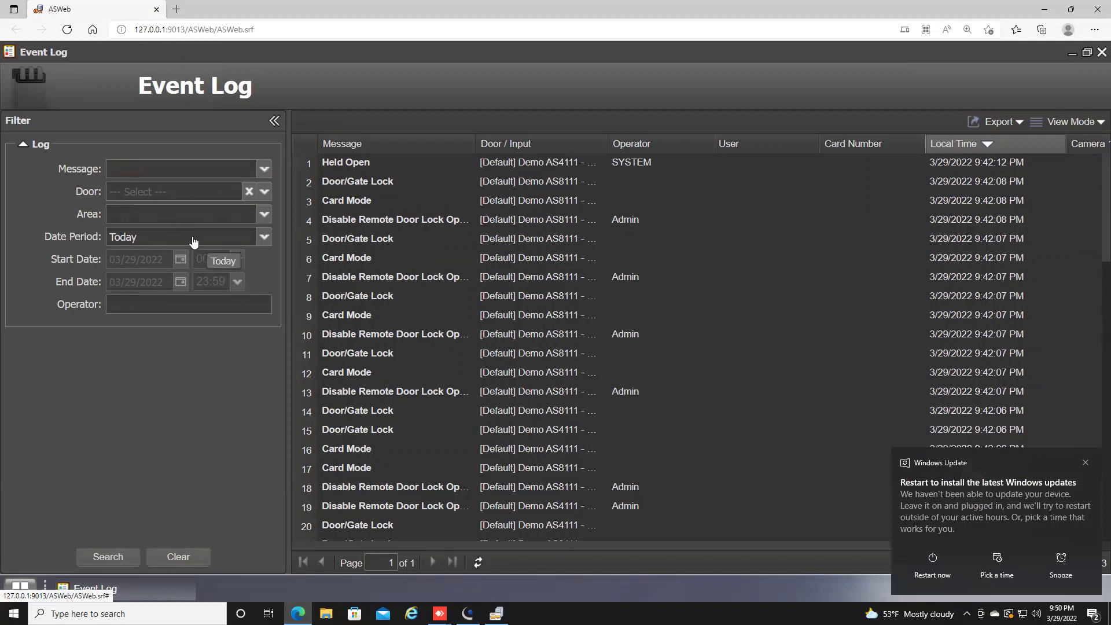
pyautogui.click(1085, 462)
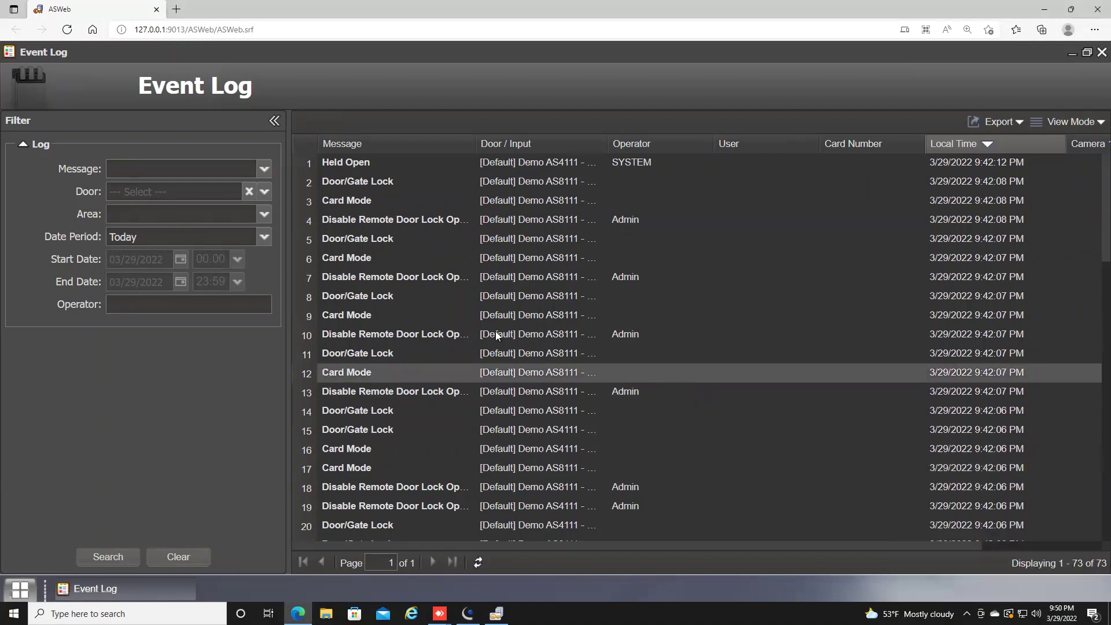
# Examine the Event Log's message type filter choices and its export formats, and close the log
pyautogui.click(264, 169)
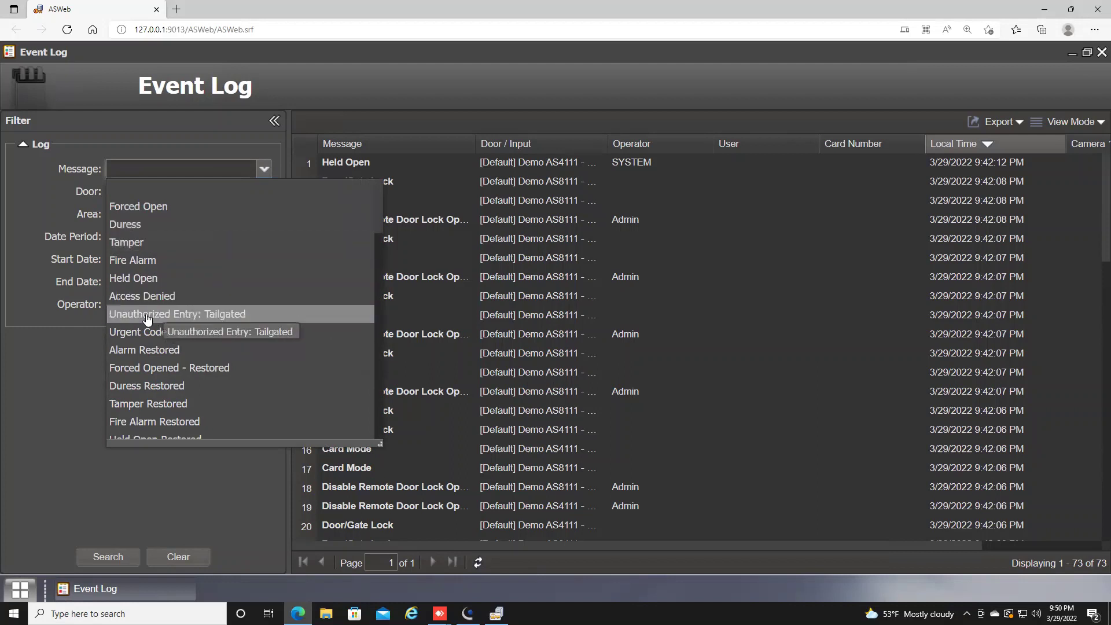
pyautogui.click(77, 339)
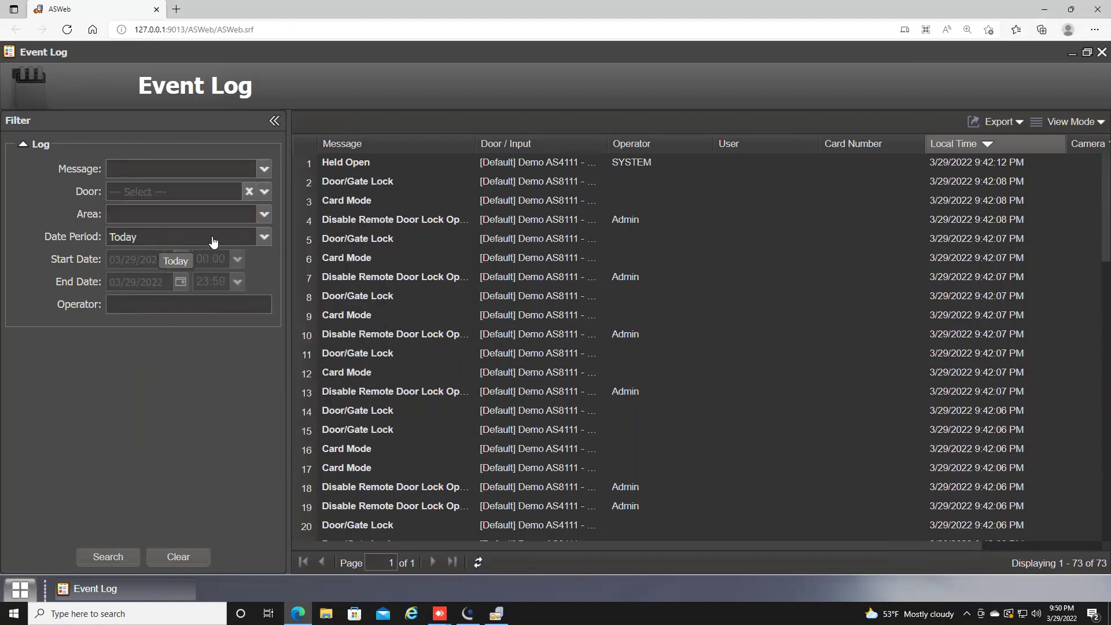
pyautogui.click(1002, 124)
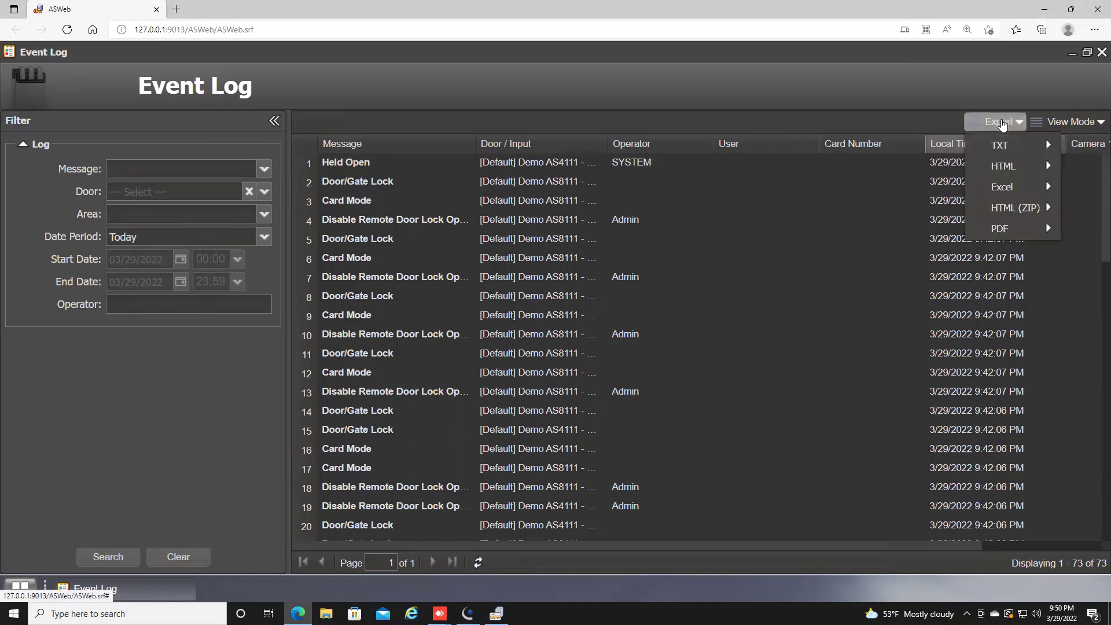
pyautogui.click(1102, 52)
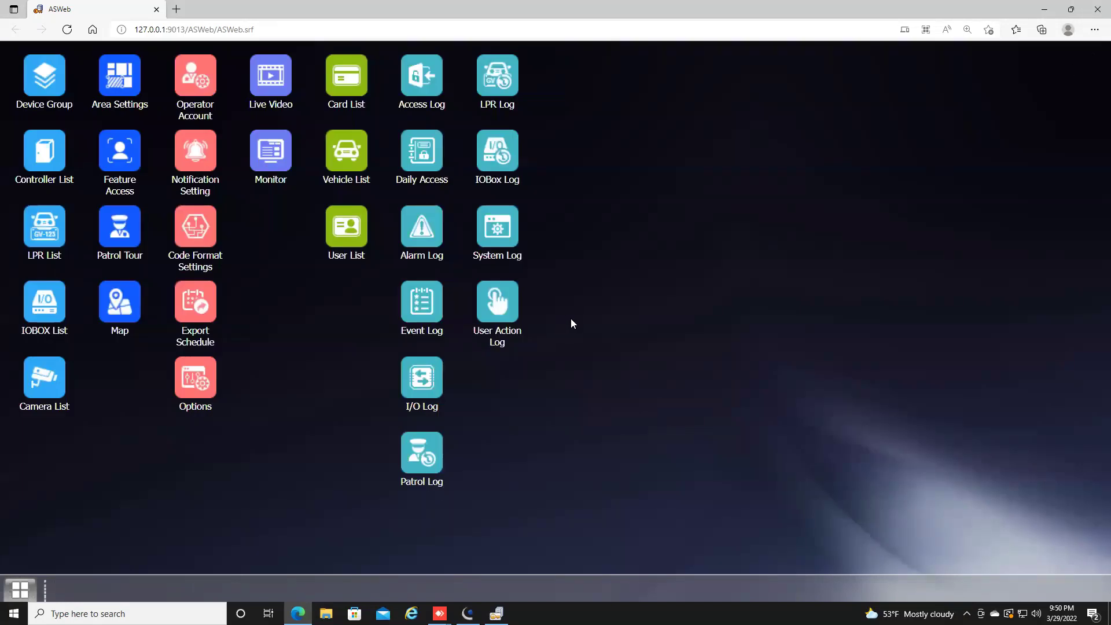
# Open the Alarm Log in a maximized window, examine its alarm message type filter choices, and close the log
pyautogui.click(428, 247)
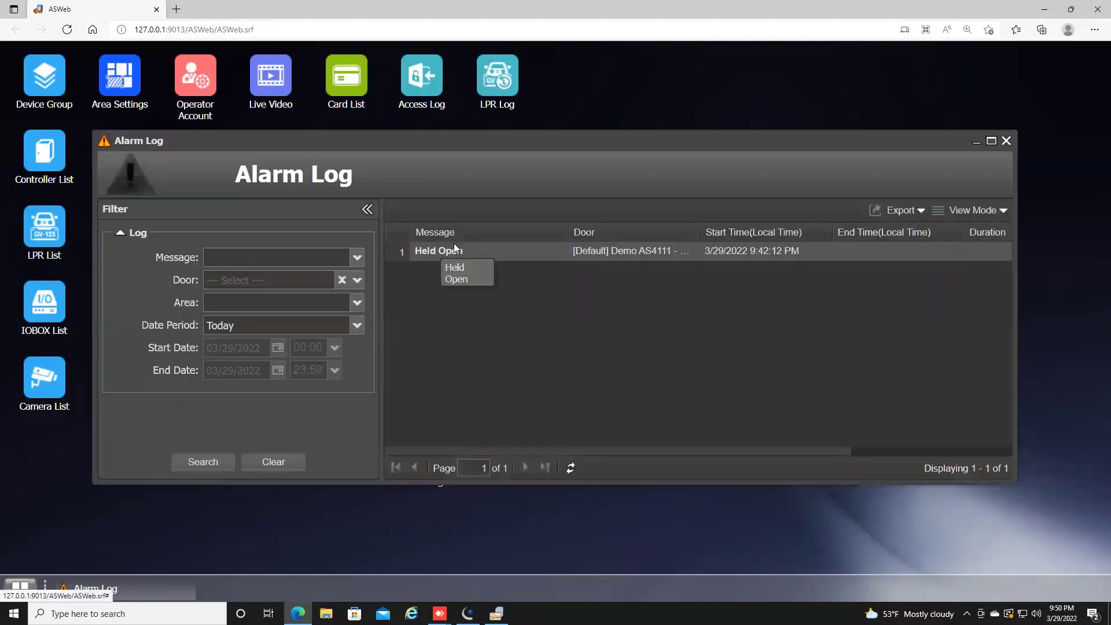
pyautogui.click(992, 143)
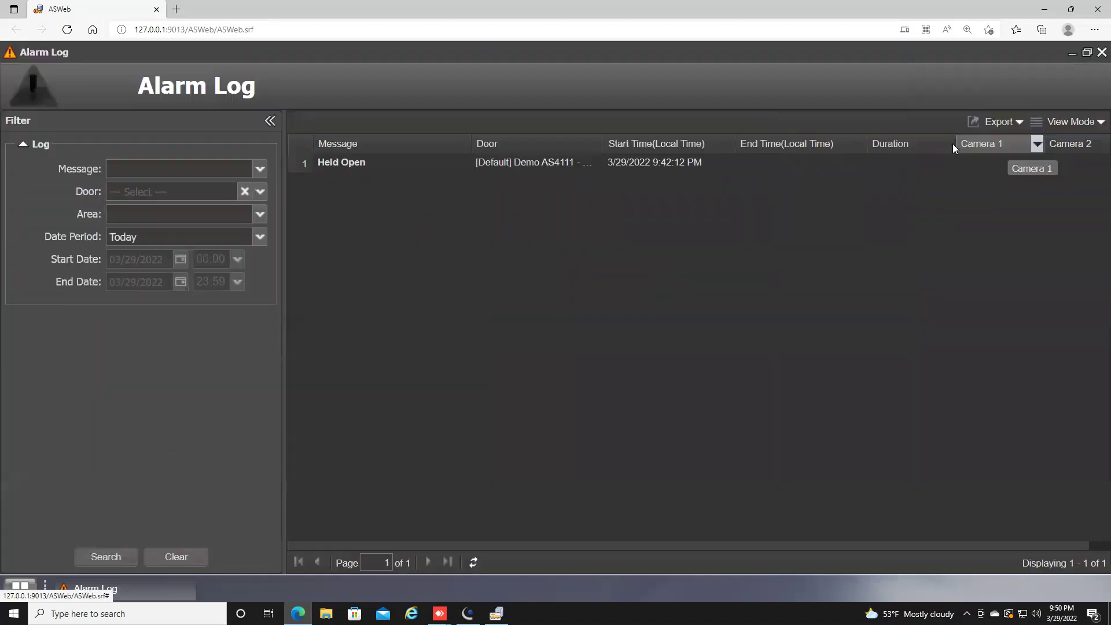
pyautogui.click(262, 170)
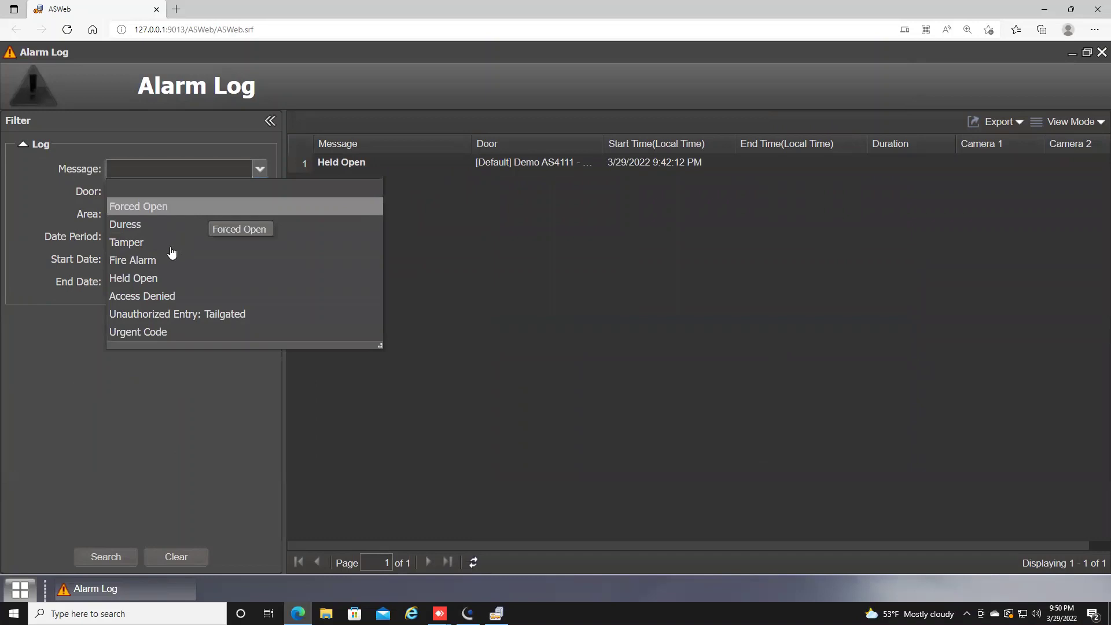
pyautogui.click(801, 209)
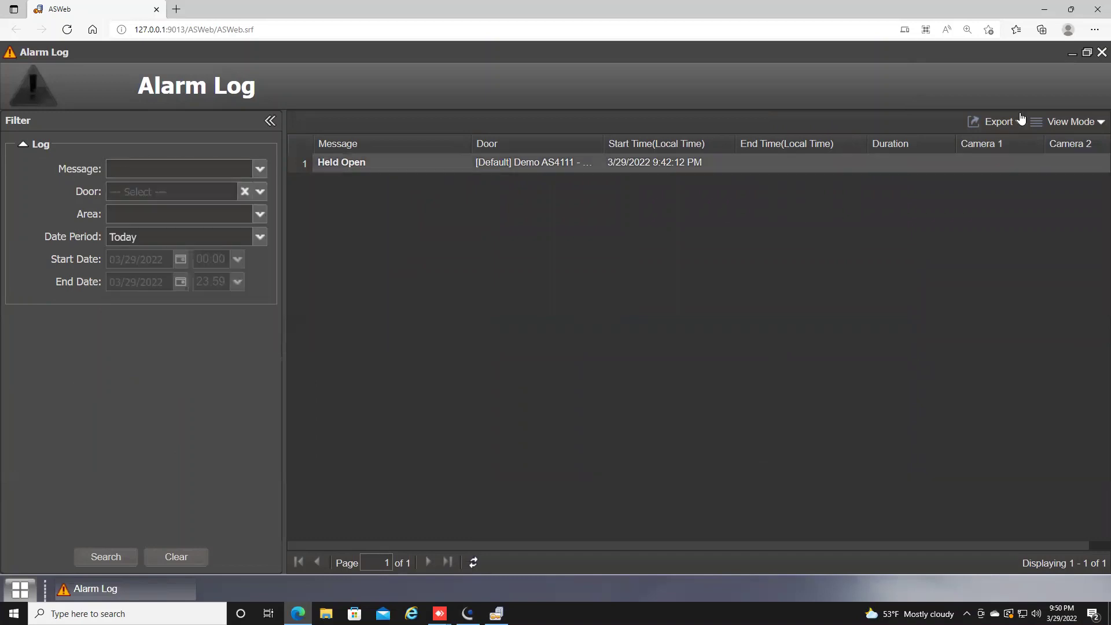
pyautogui.click(1099, 52)
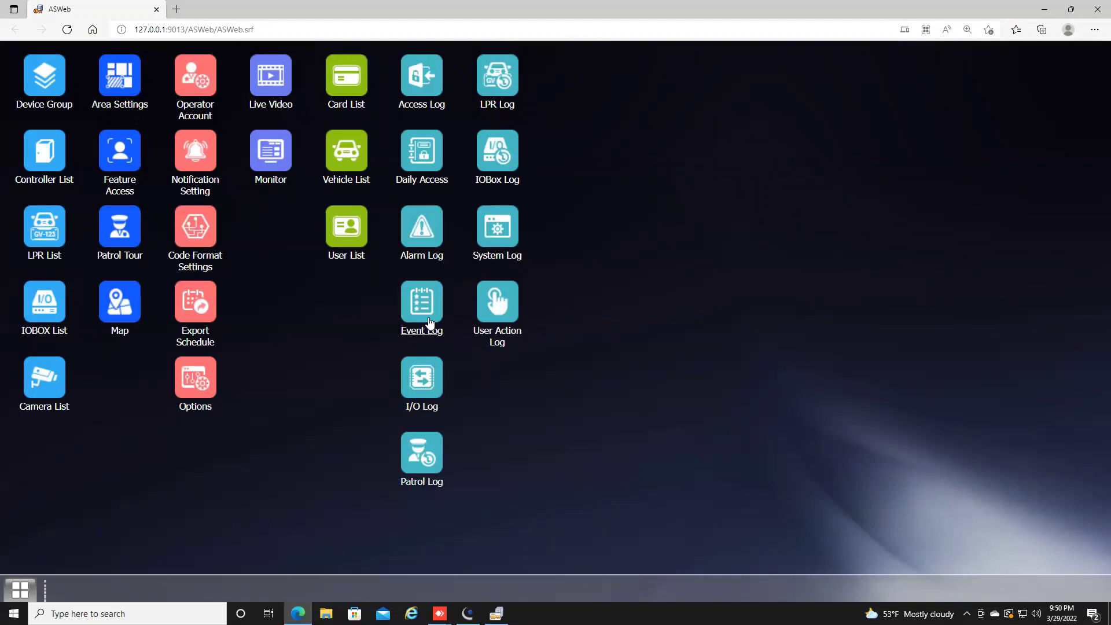
pyautogui.moveTo(609, 5)
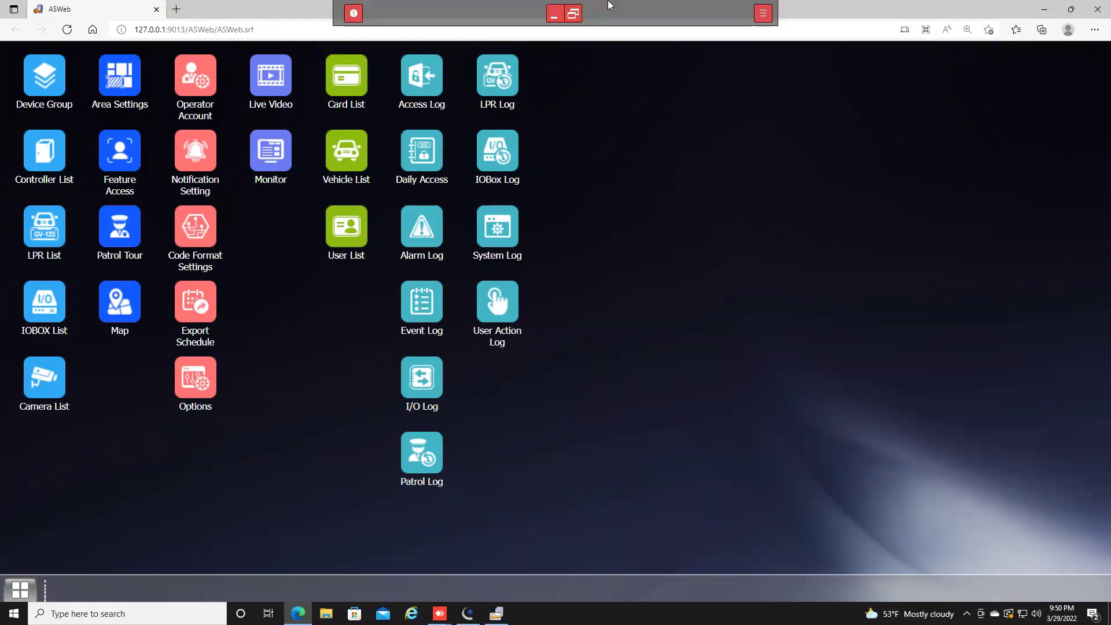